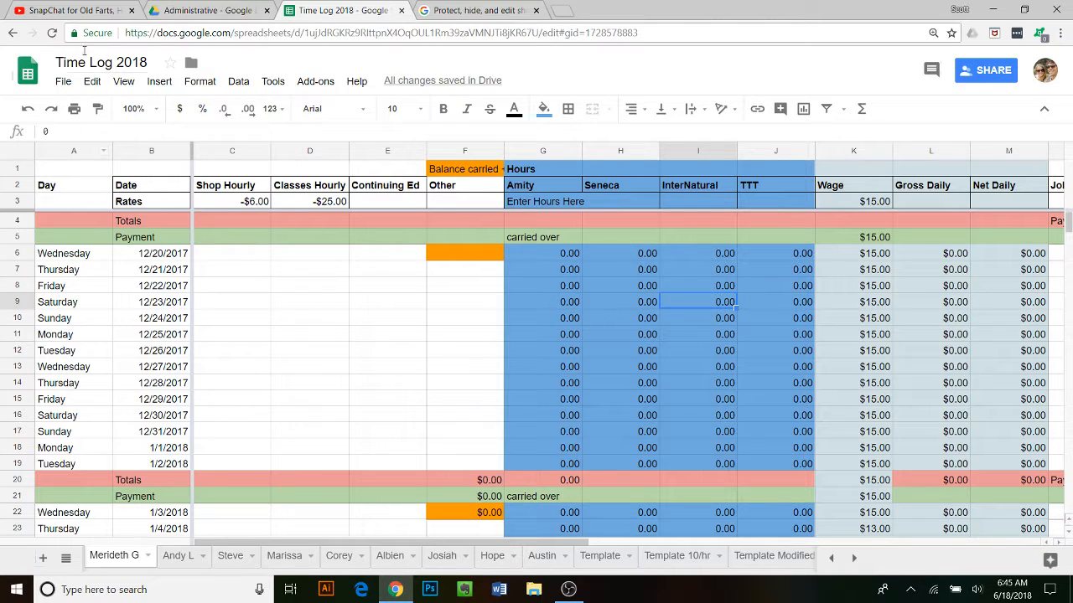
# - Switch to Google Drive, look through the files shared with me, and return to the Time Log 2018 spreadsheet
pyautogui.click(207, 12)
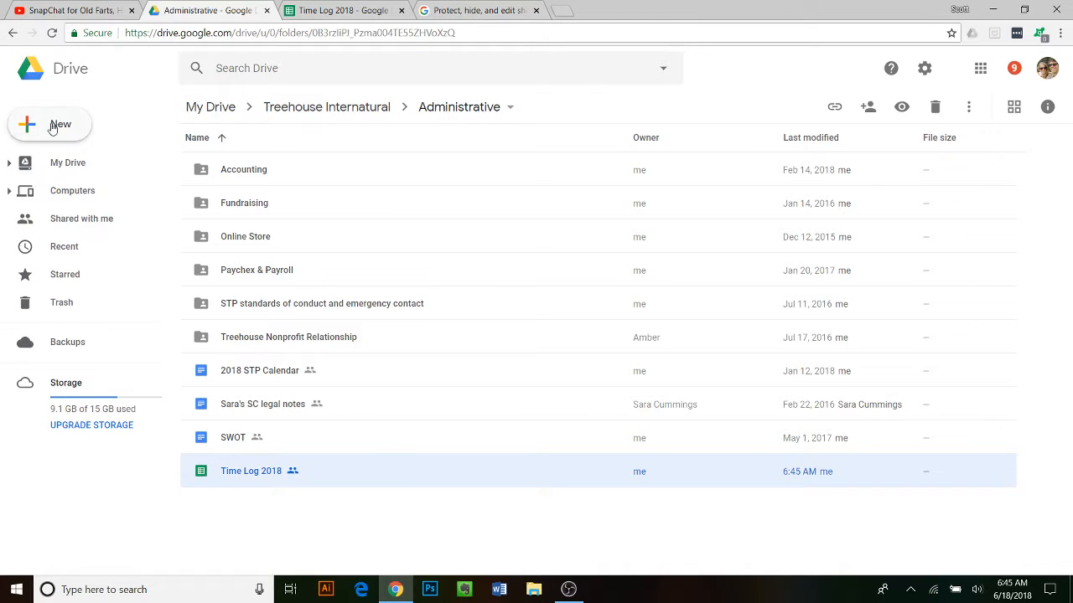
pyautogui.click(69, 228)
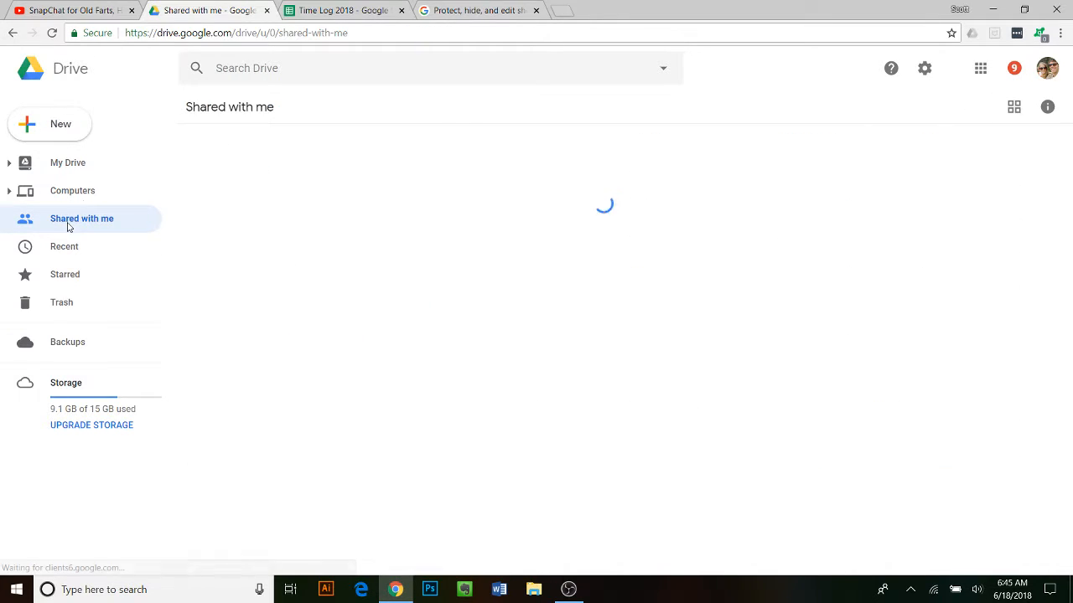
pyautogui.scroll(-1, 263, 385)
pyautogui.scroll(-10, 262, 385)
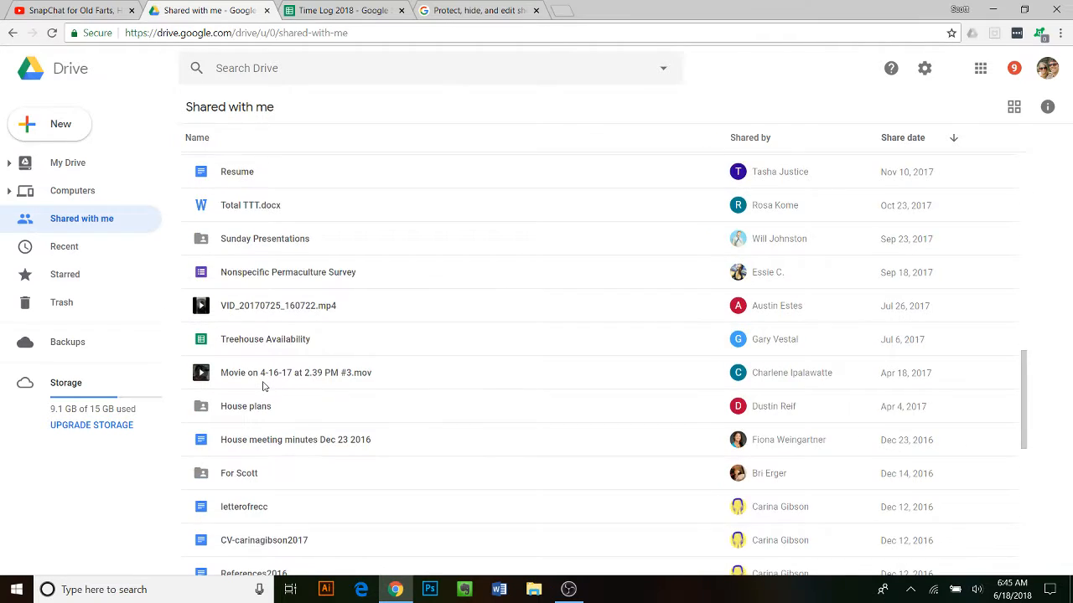
pyautogui.scroll(12, 262, 384)
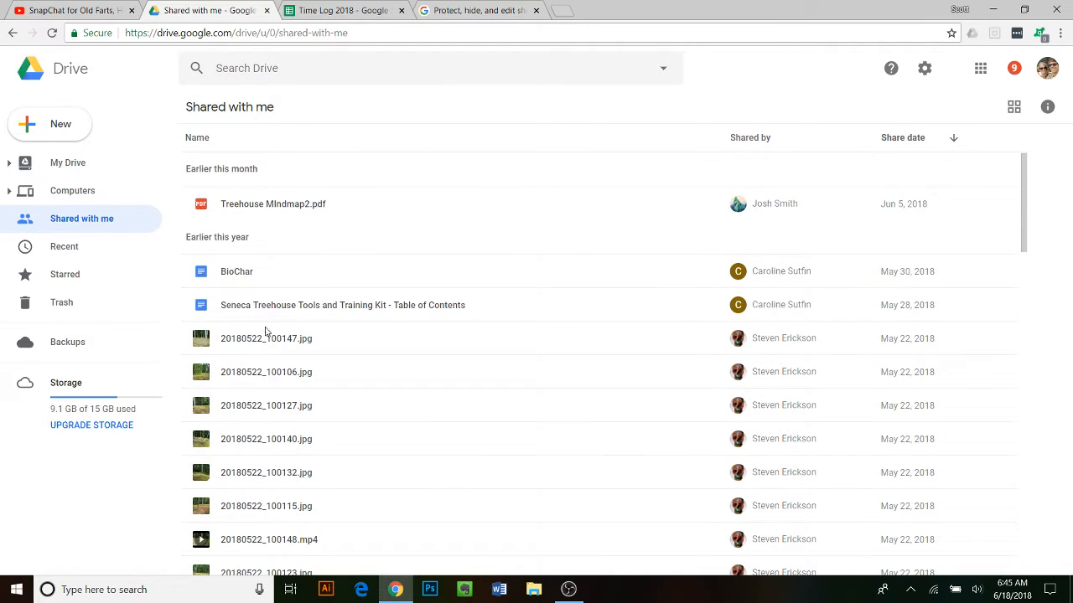
pyautogui.click(328, 10)
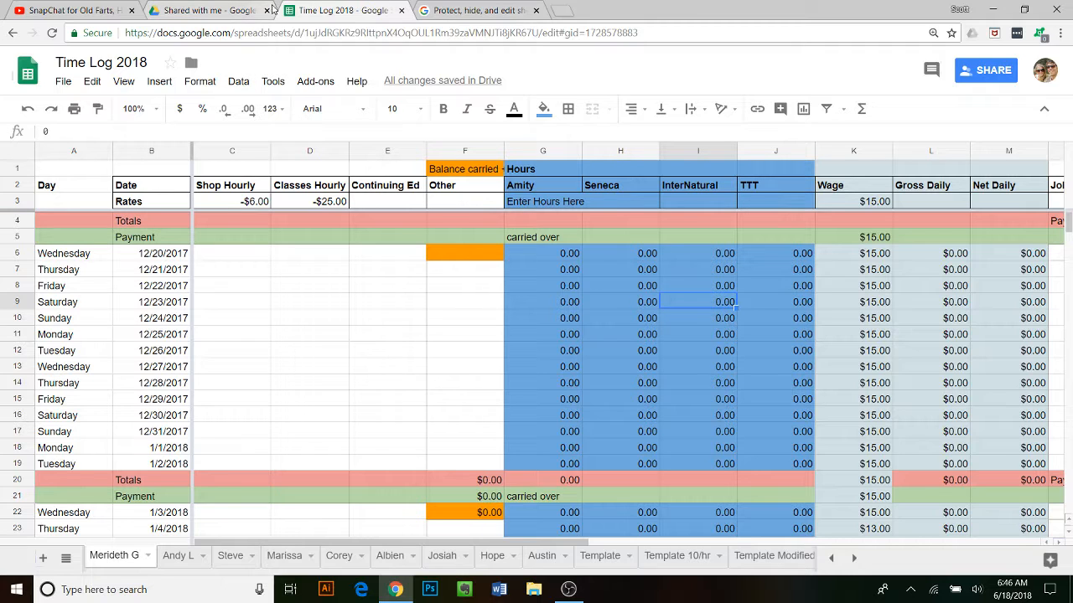
# - Locate Time Log 2018 in Google Drive under My Drive > Treehouse Internatural > Administrative, and return to the open spreadsheet
pyautogui.click(208, 10)
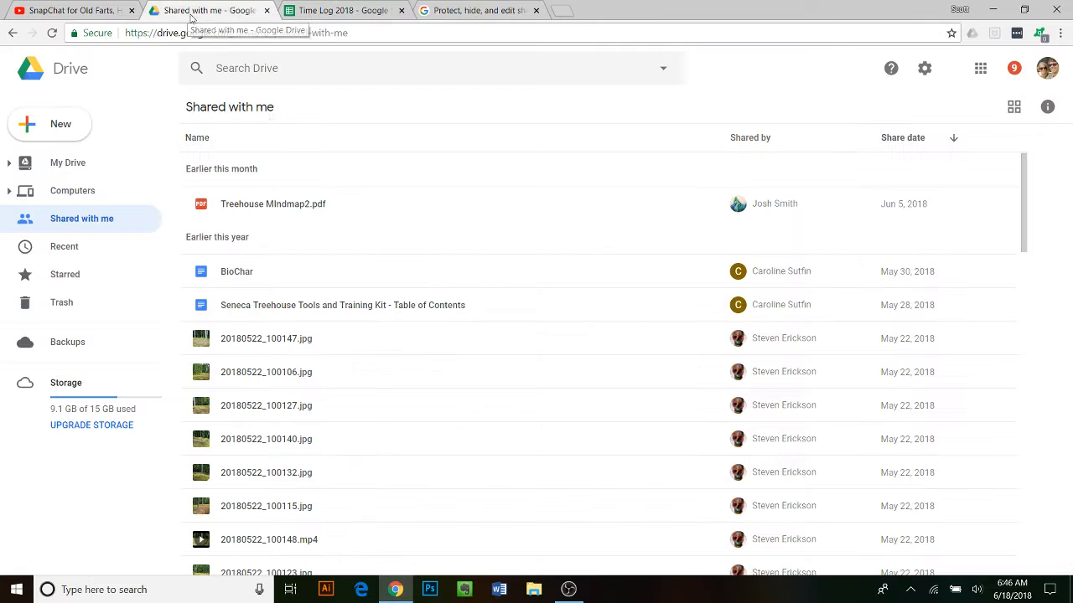
pyautogui.click(67, 165)
pyautogui.scroll(-3, 295, 269)
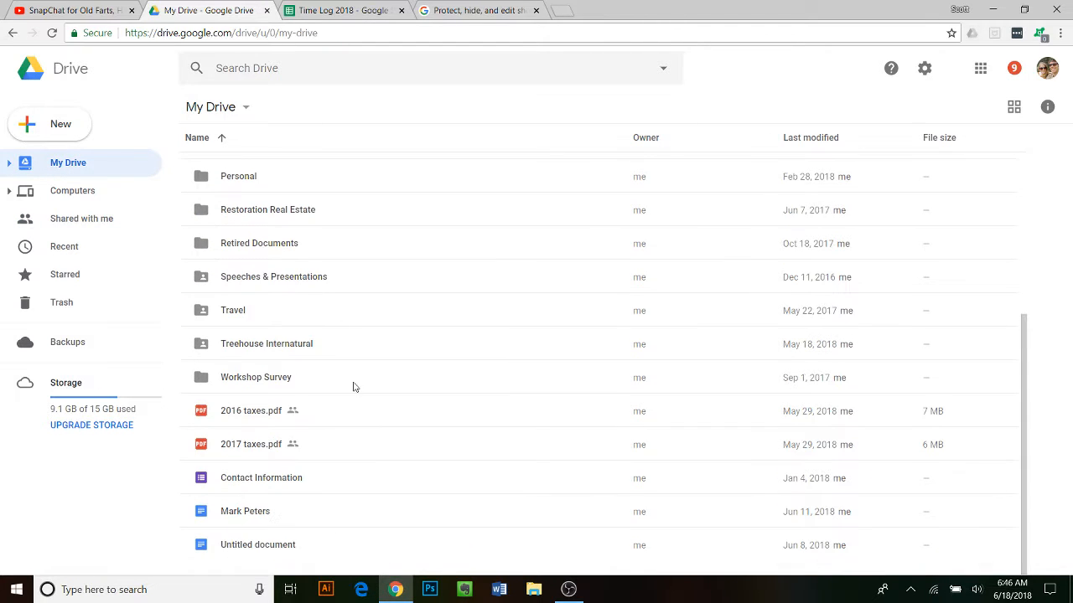
pyautogui.click(280, 356)
pyautogui.doubleClick(281, 356)
pyautogui.scroll(-3, 289, 339)
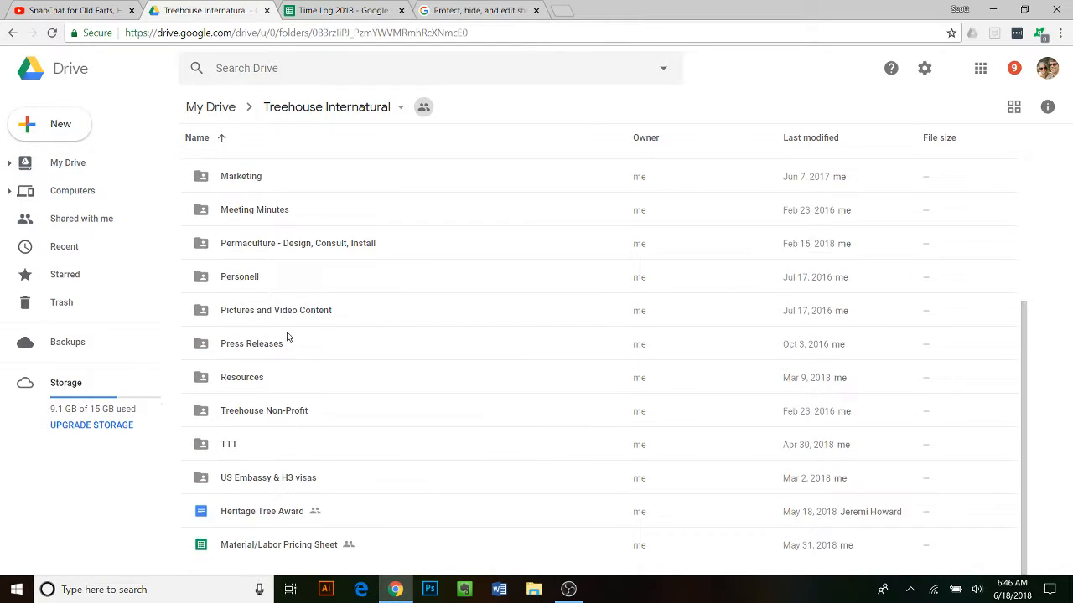
pyautogui.scroll(3, 276, 323)
pyautogui.doubleClick(249, 185)
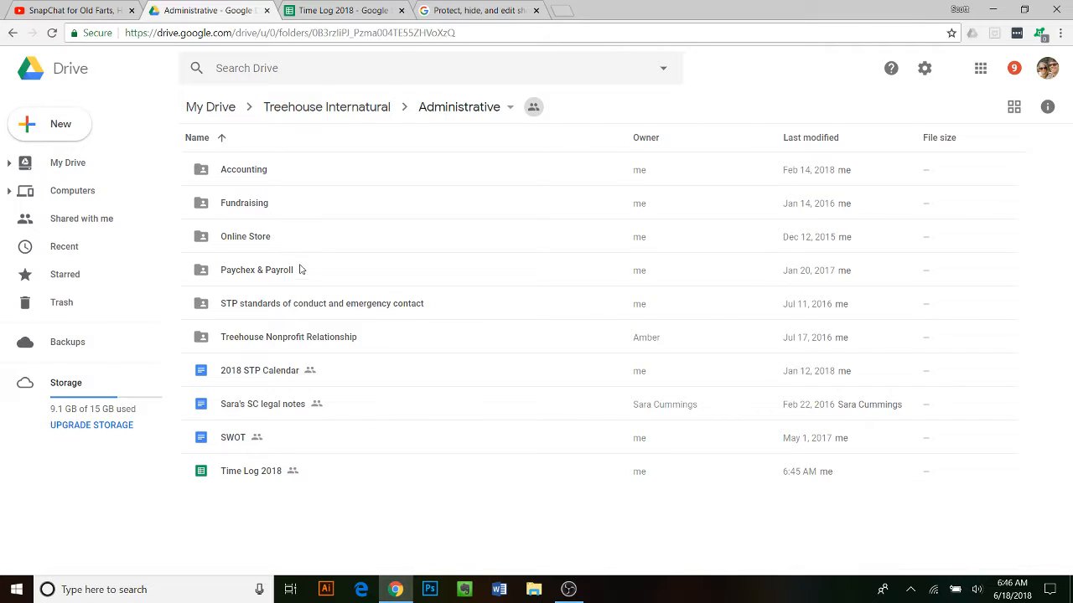
pyautogui.click(233, 474)
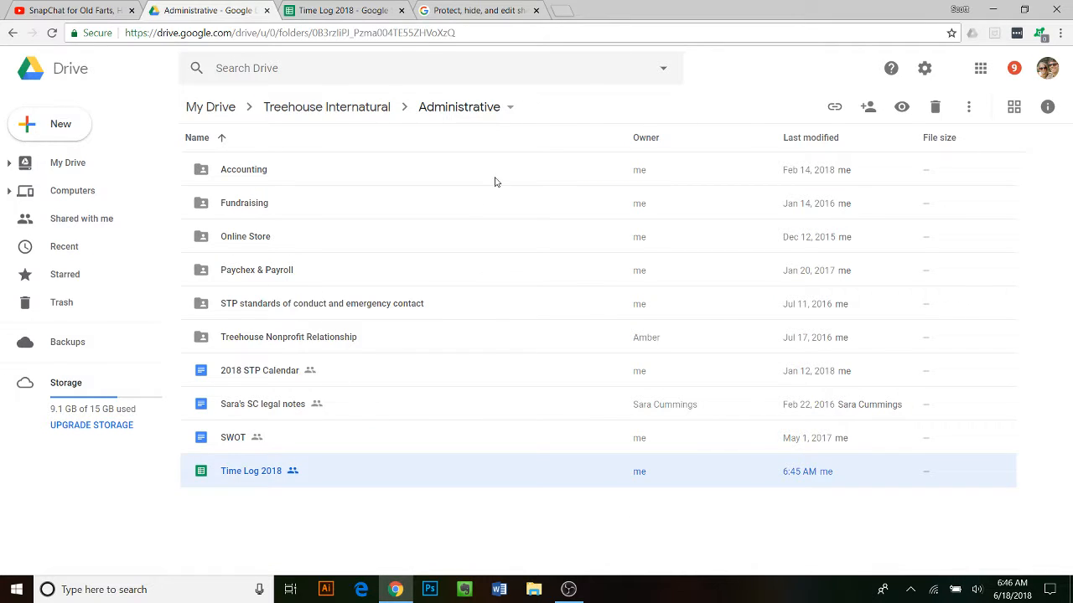
pyautogui.click(339, 9)
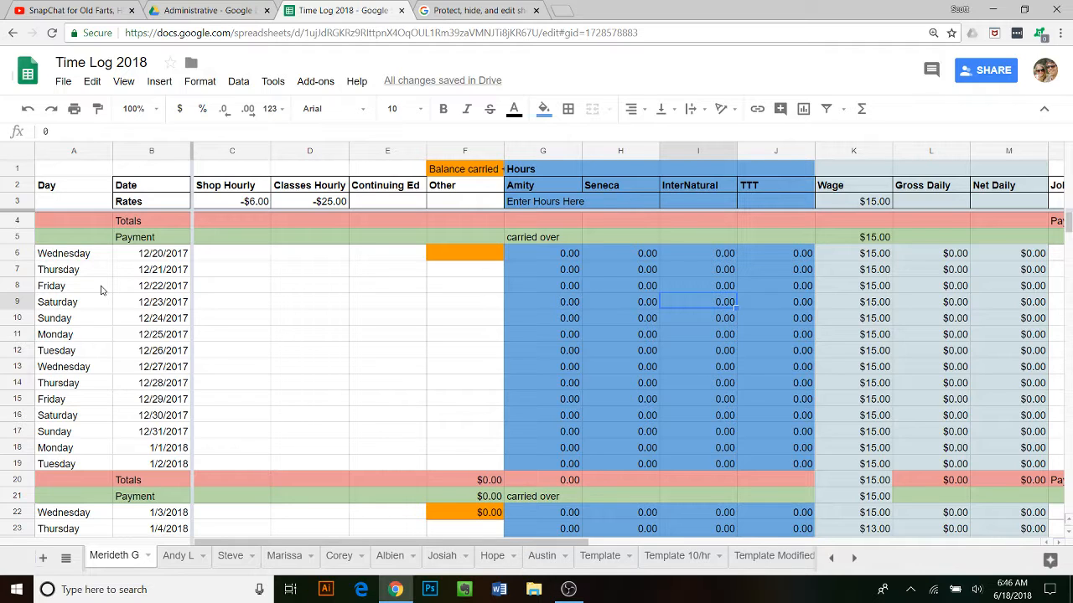
# - Correct the InterNatural column heading in I2 to "Internatural" with a lowercase n
pyautogui.click(695, 186)
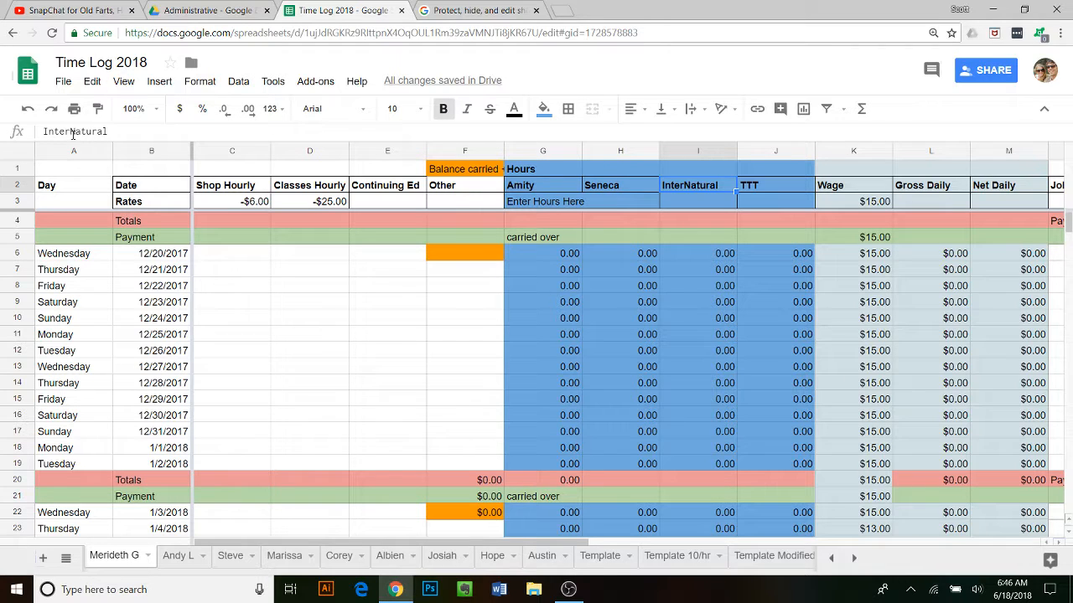
pyautogui.click(74, 133)
pyautogui.press('BackSpace')
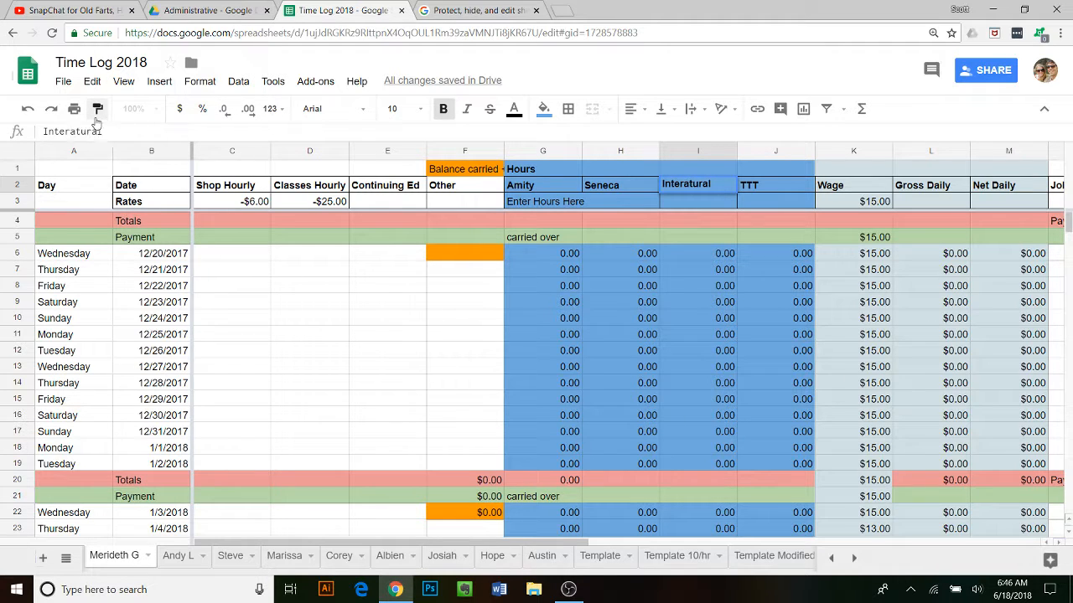
pyautogui.write('n')
pyautogui.click(317, 300)
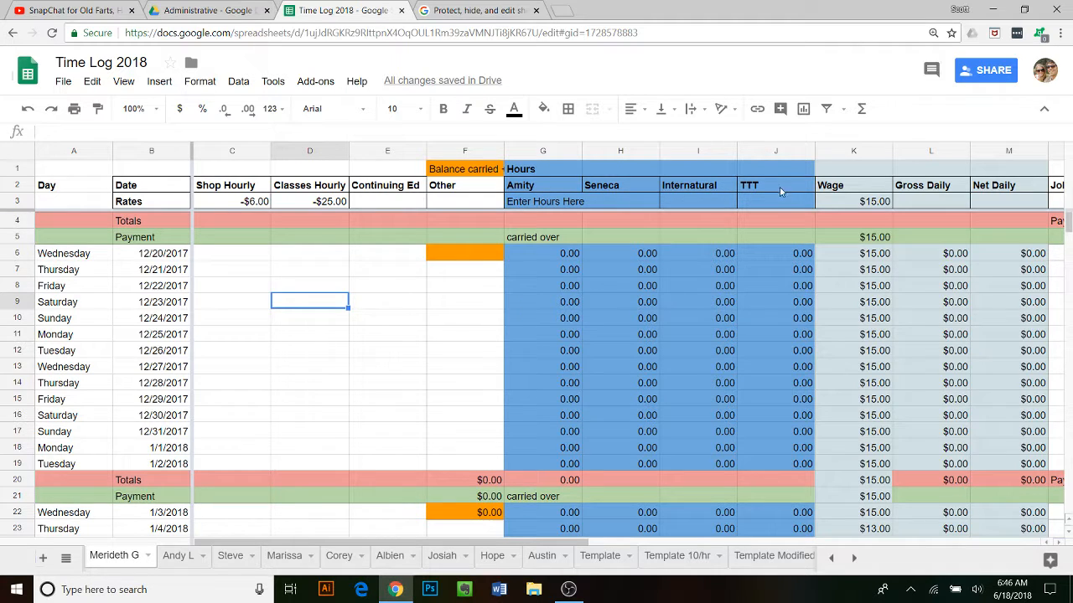
# - Examine the Hours heading across G1:J1, the Wage, Gross Daily and Net Daily columns, and the Shop Hourly column
pyautogui.click(555, 171)
pyautogui.moveTo(557, 172); pyautogui.dragTo(772, 174)
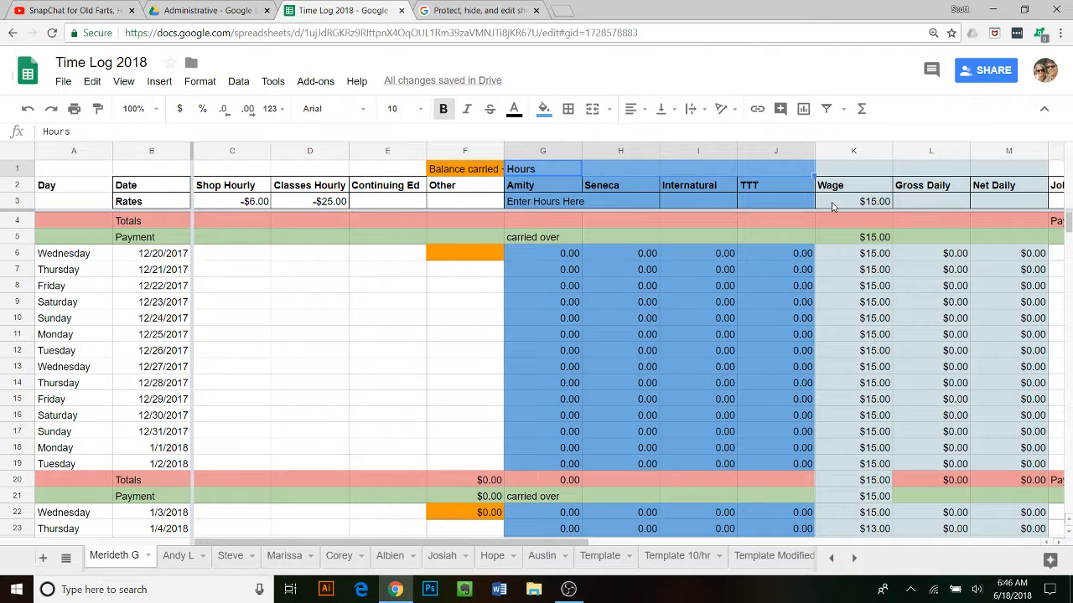
pyautogui.click(834, 151)
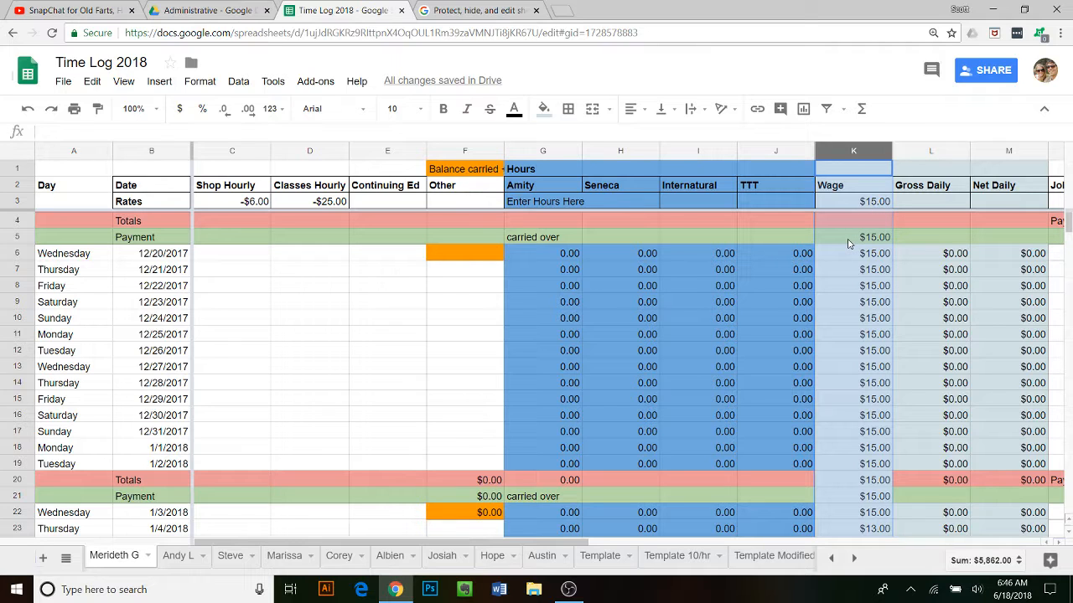
pyautogui.click(847, 243)
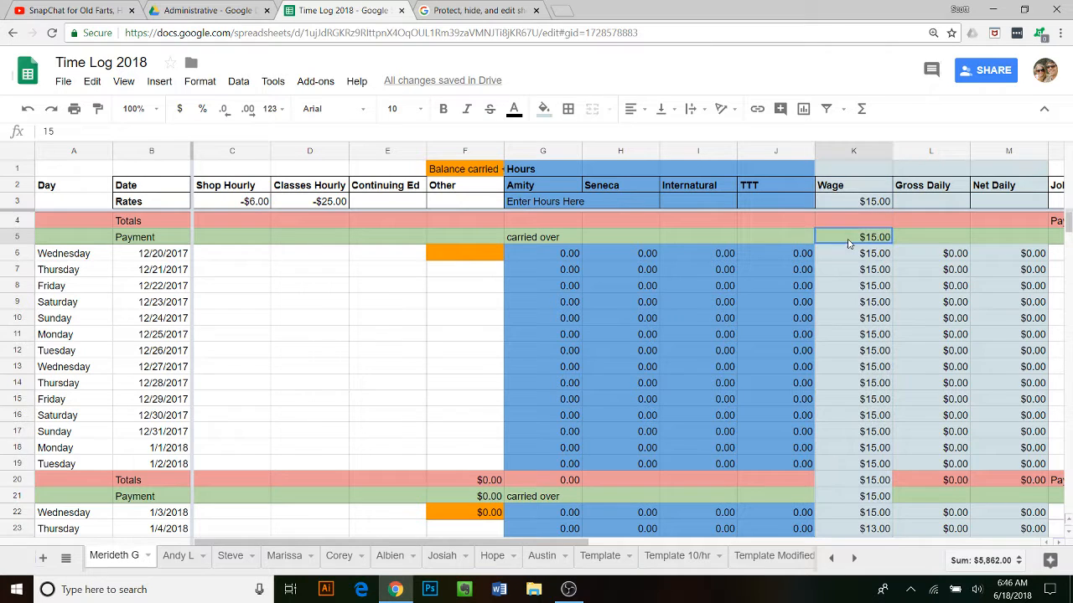
pyautogui.click(836, 151)
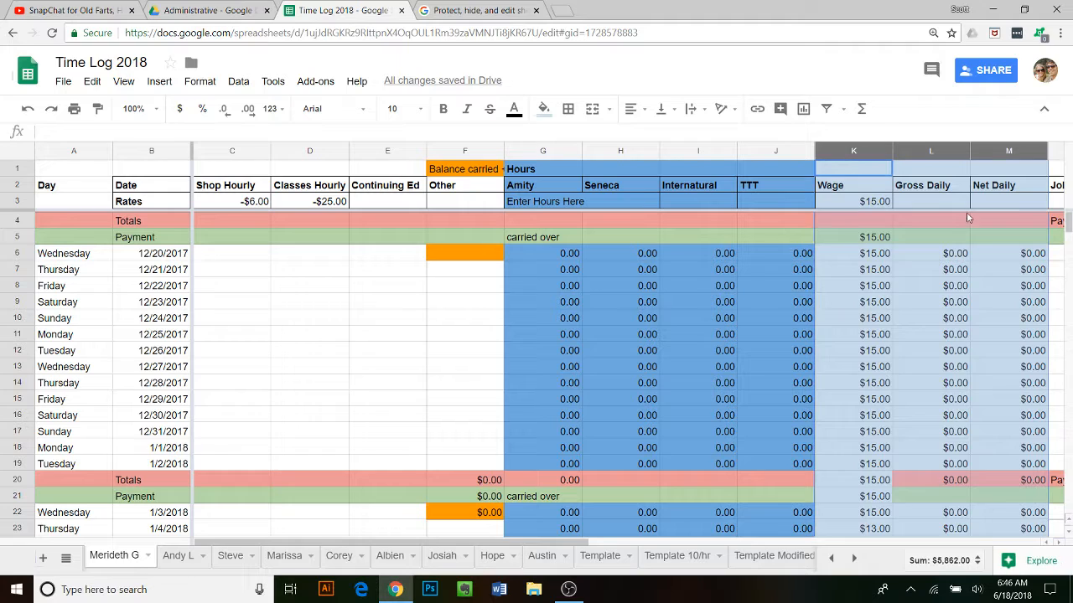
pyautogui.click(835, 133)
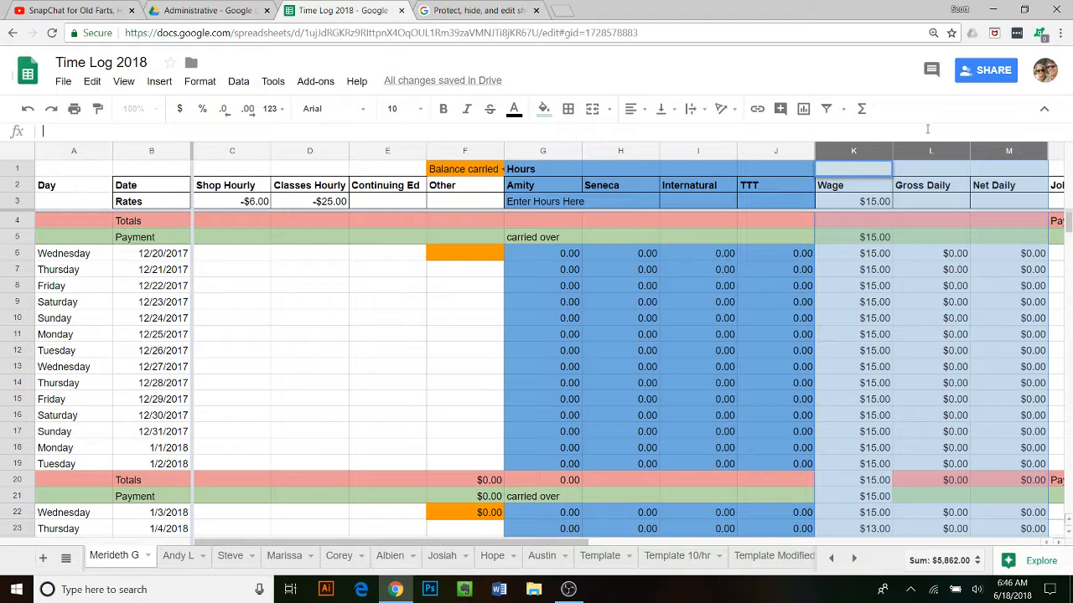
pyautogui.click(878, 261)
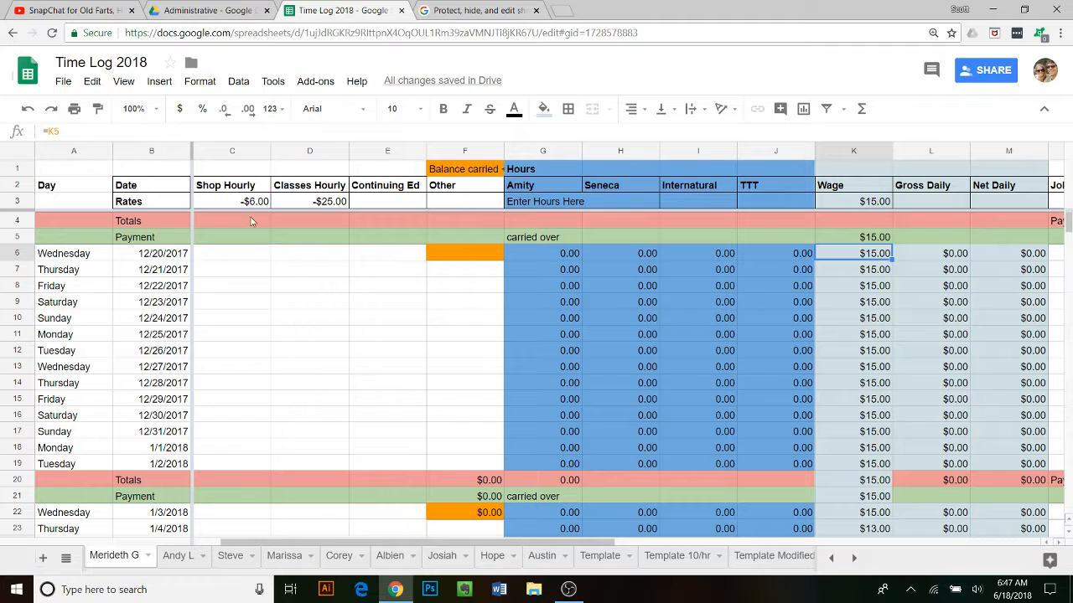
pyautogui.click(210, 154)
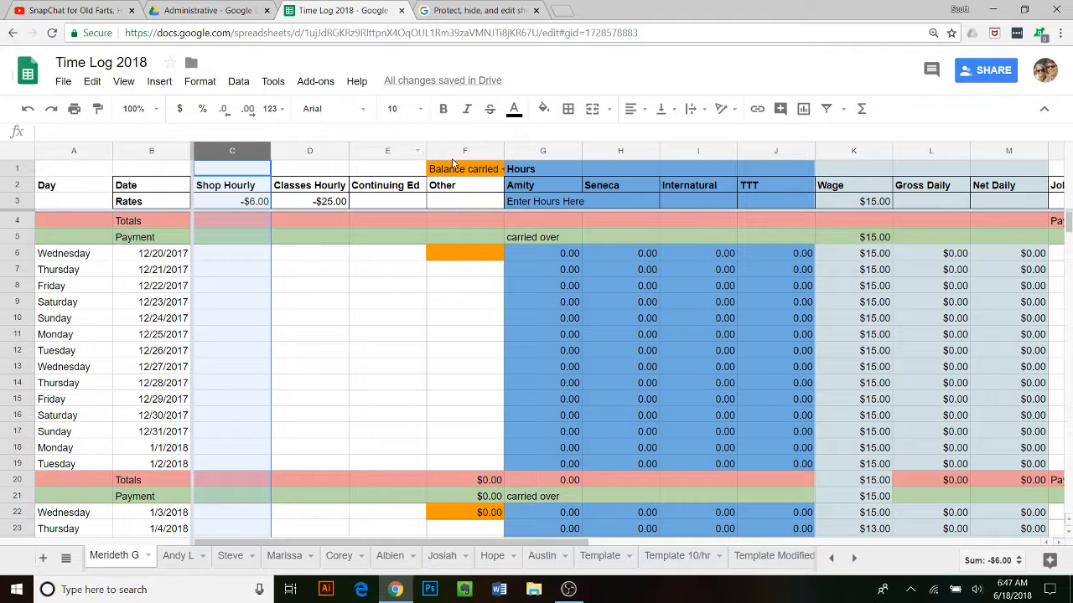
# - Enter -6 under Shop Hourly for Wednesday 12/20/2017
pyautogui.click(224, 260)
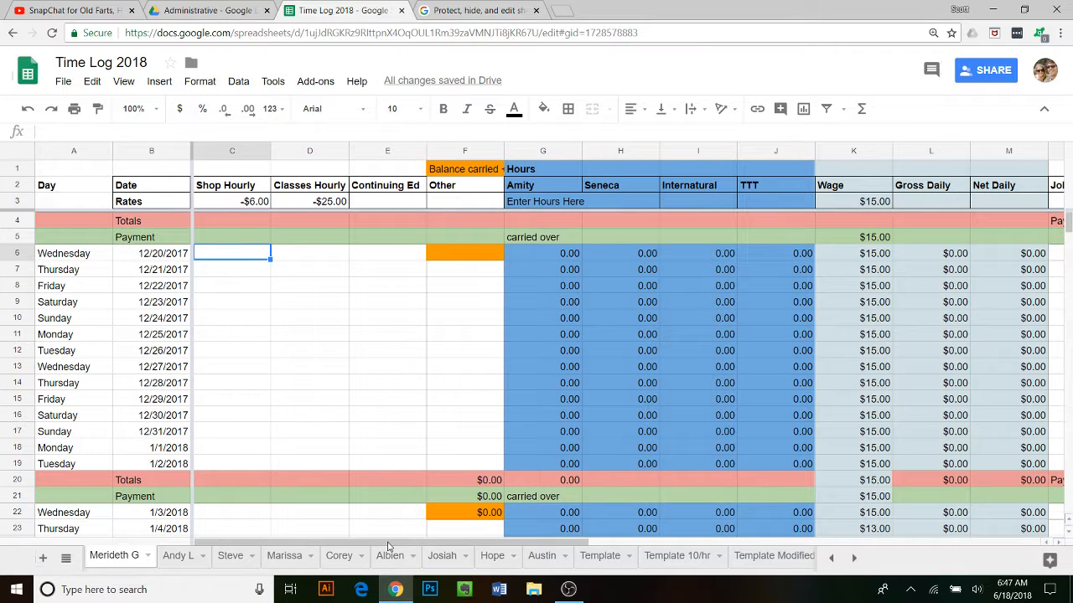
pyautogui.moveTo(401, 544)
pyautogui.mouseDown()
pyautogui.moveTo(517, 537)
pyautogui.moveTo(397, 541)
pyautogui.mouseUp()
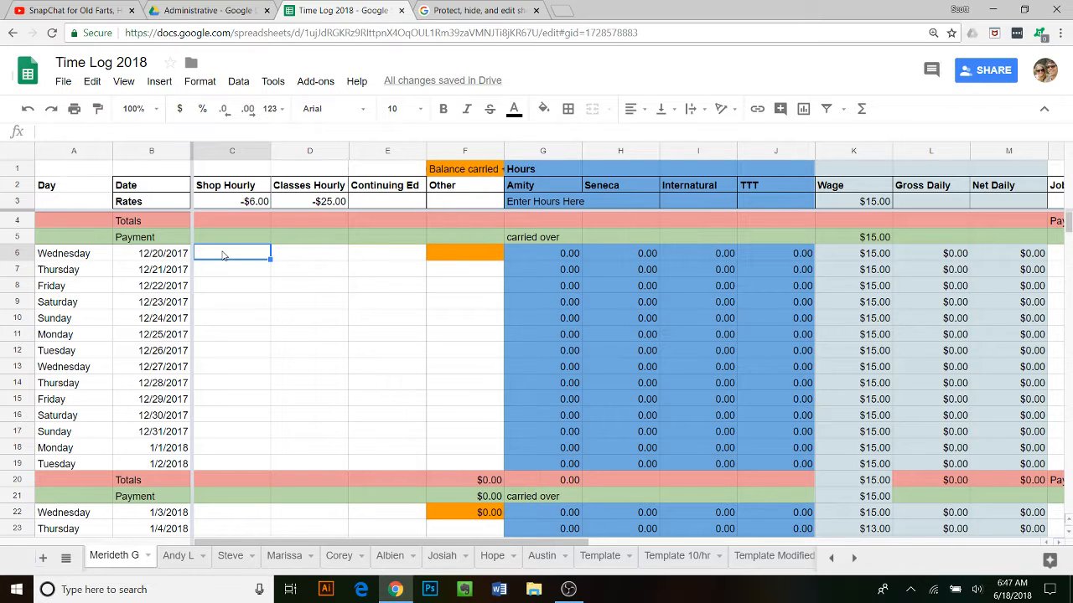
pyautogui.write('-')
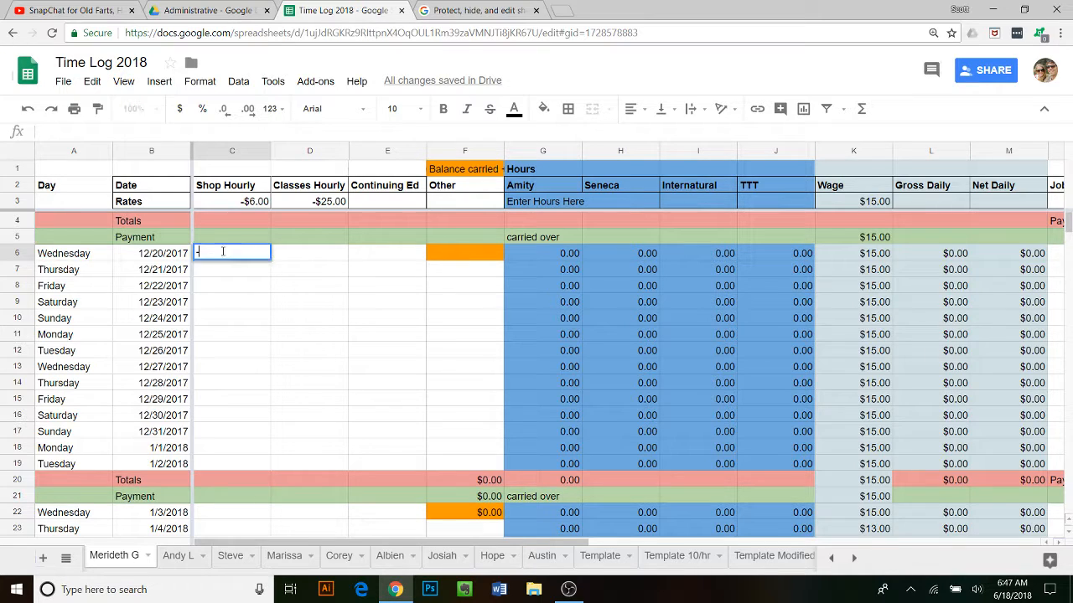
pyautogui.write('6')
pyautogui.press('Tab')
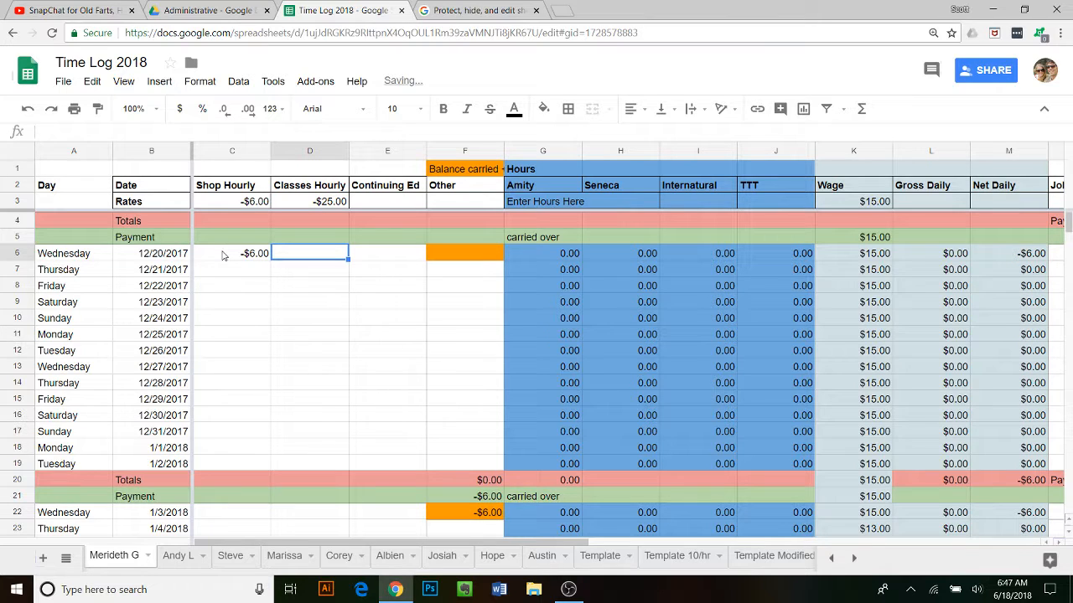
# - Enter -25 under Classes Hourly and -97 under Continuing Ed for Wednesday 12/20/2017
pyautogui.click(223, 255)
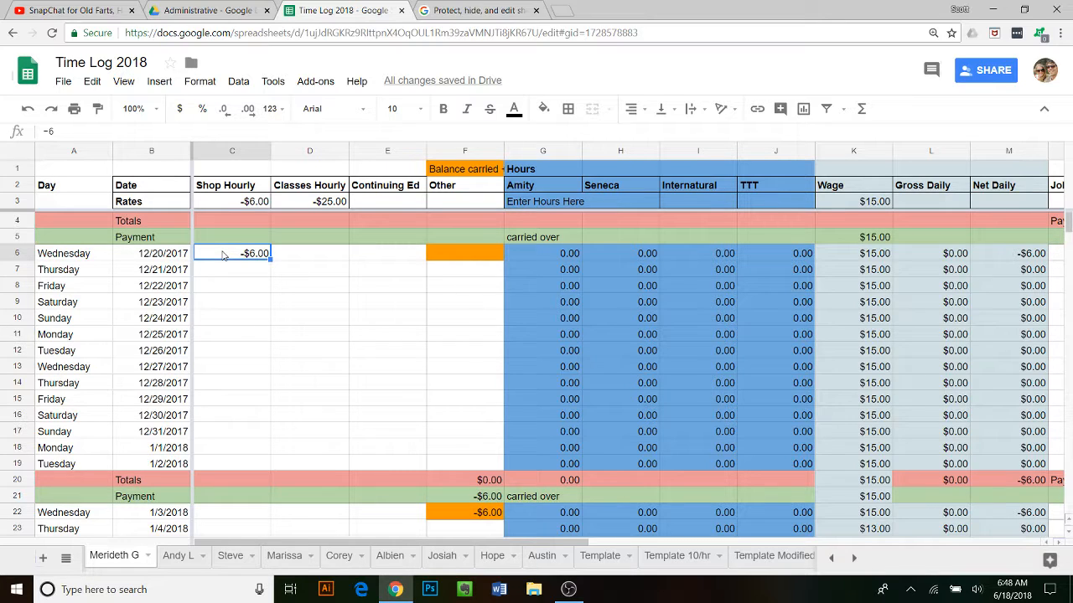
pyautogui.press('Tab')
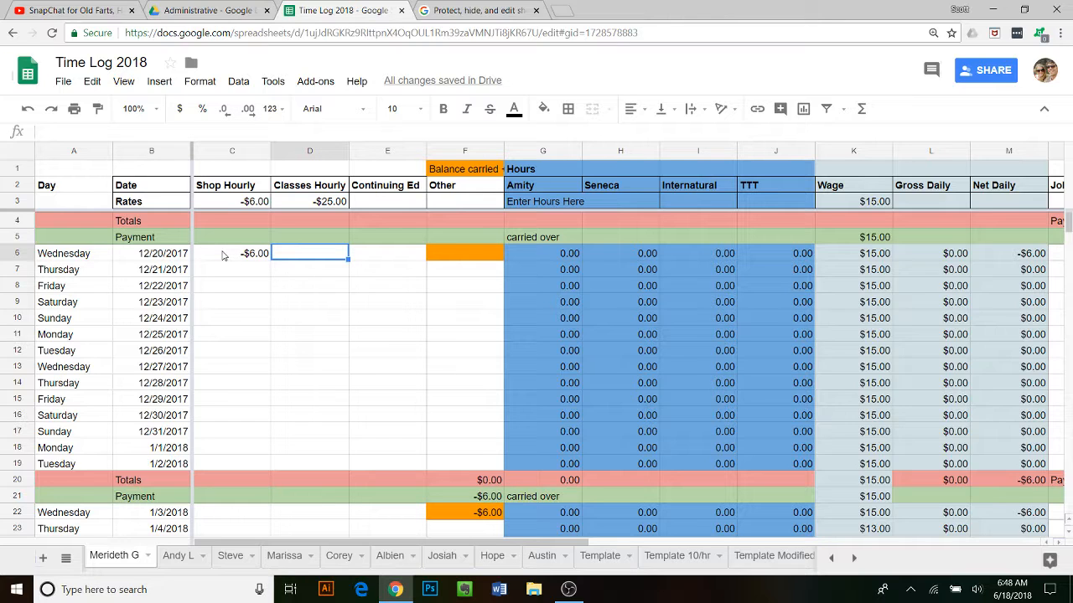
pyautogui.write('-25')
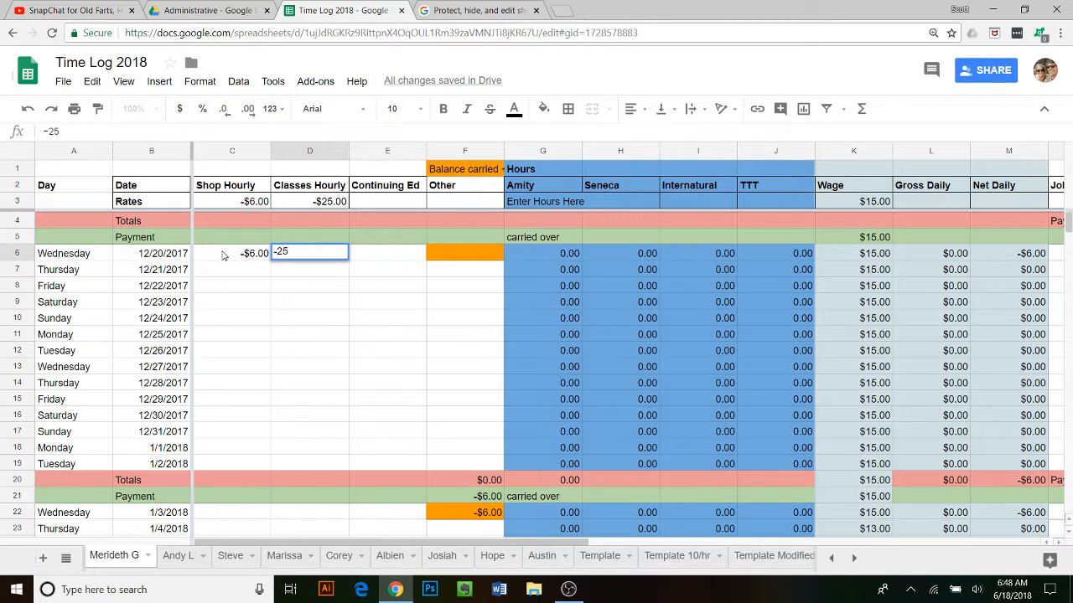
pyautogui.press('Tab')
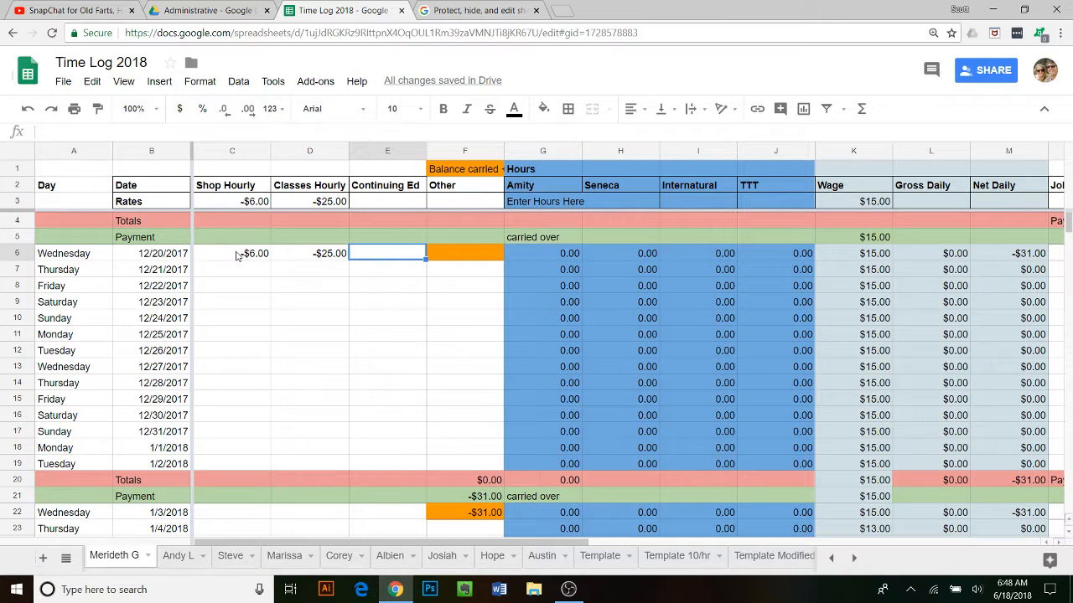
pyautogui.write('-97')
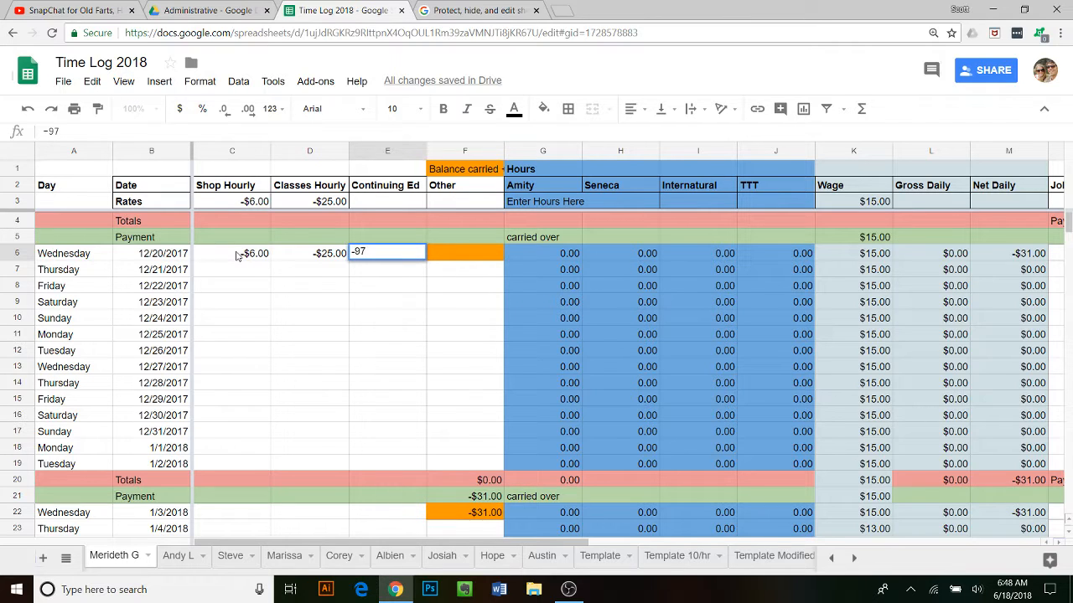
pyautogui.press('Tab')
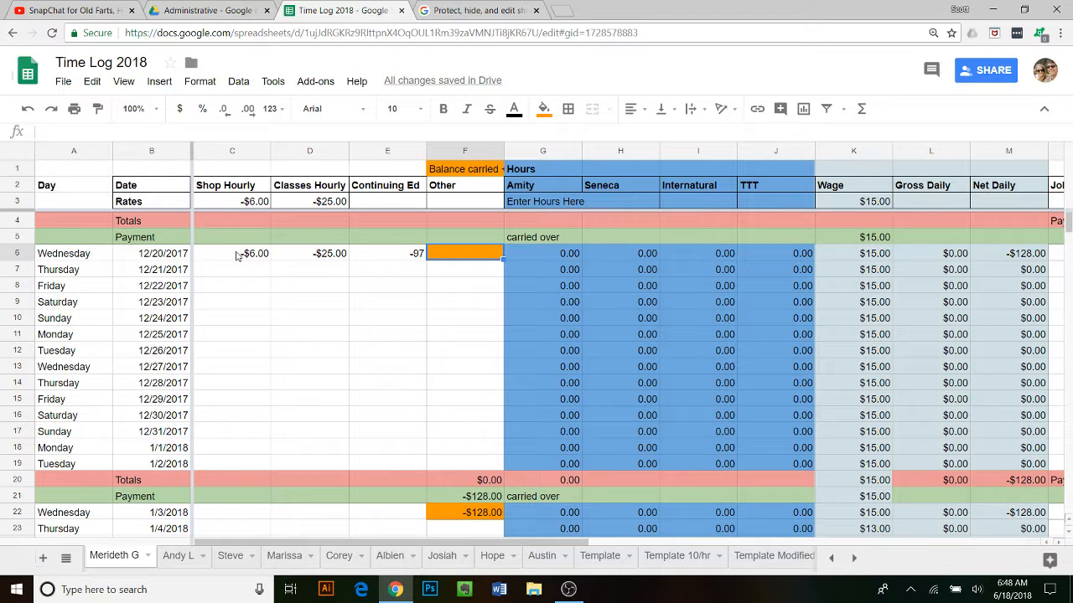
# - Examine the Other column from the orange 12/20/2017 cell up to its header rows and back
pyautogui.press('Left')
pyautogui.press('Right')
pyautogui.press('Up')
pyautogui.press('Up')
pyautogui.press('Up')
pyautogui.press('Up')
pyautogui.press('Up')
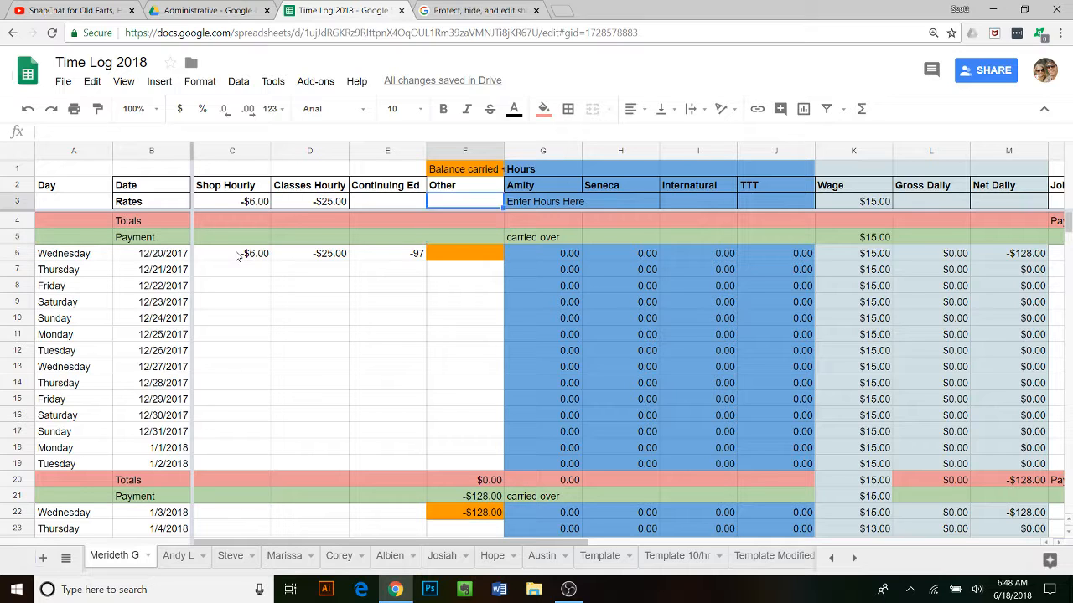
pyautogui.press('Down')
pyautogui.press('Down')
pyautogui.press('Down')
pyautogui.press('Down')
pyautogui.press('Down')
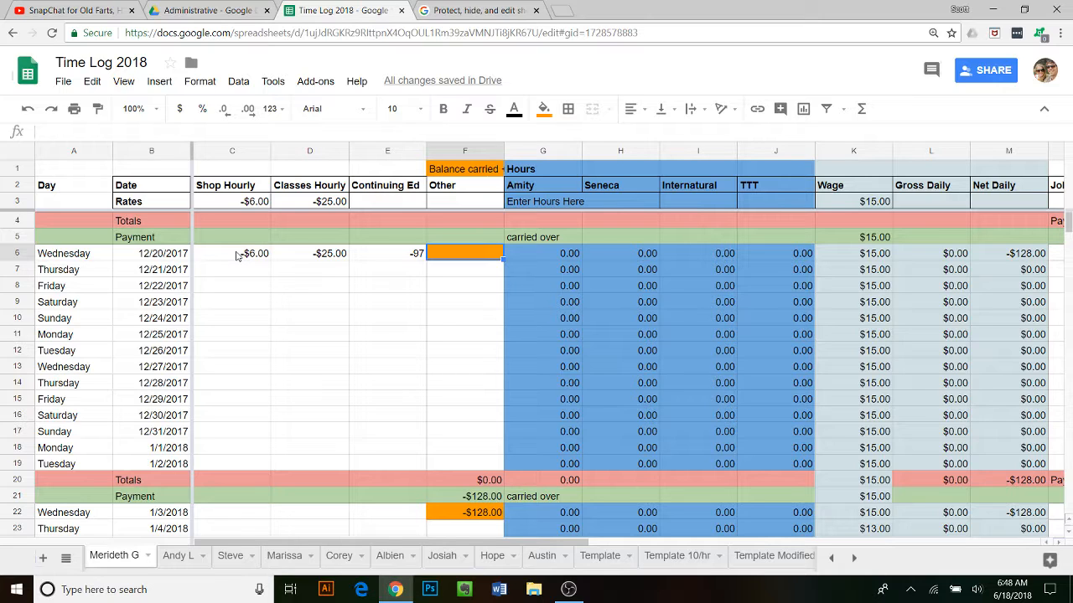
# - Inspect the carried-over balance in the orange Other cell for 1/3/2018 and return to the 12/20/2017 cell
pyautogui.press('Down')
pyautogui.press('Down')
pyautogui.press('Down')
pyautogui.press('Down')
pyautogui.press('Down')
pyautogui.press('Down')
pyautogui.press('Down')
pyautogui.press('Down')
pyautogui.press('Down')
pyautogui.press('Down')
pyautogui.press('Down')
pyautogui.press('Down')
pyautogui.press('Down')
pyautogui.press('Down')
pyautogui.press('Down')
pyautogui.press('Down')
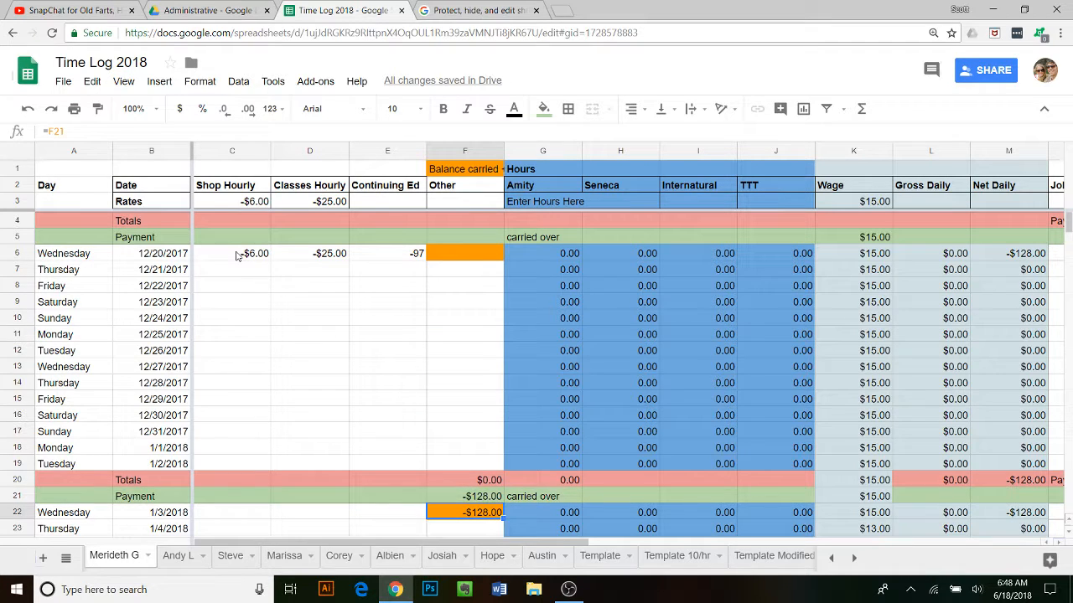
pyautogui.press('Up')
pyautogui.press('Up')
pyautogui.press('Up')
pyautogui.press('Up')
pyautogui.press('Up')
pyautogui.press('Up')
pyautogui.press('Up')
pyautogui.press('Up')
pyautogui.press('Up')
pyautogui.press('Up')
pyautogui.press('Up')
pyautogui.press('Up')
pyautogui.press('Up')
pyautogui.press('Up')
pyautogui.press('Up')
pyautogui.press('Up')
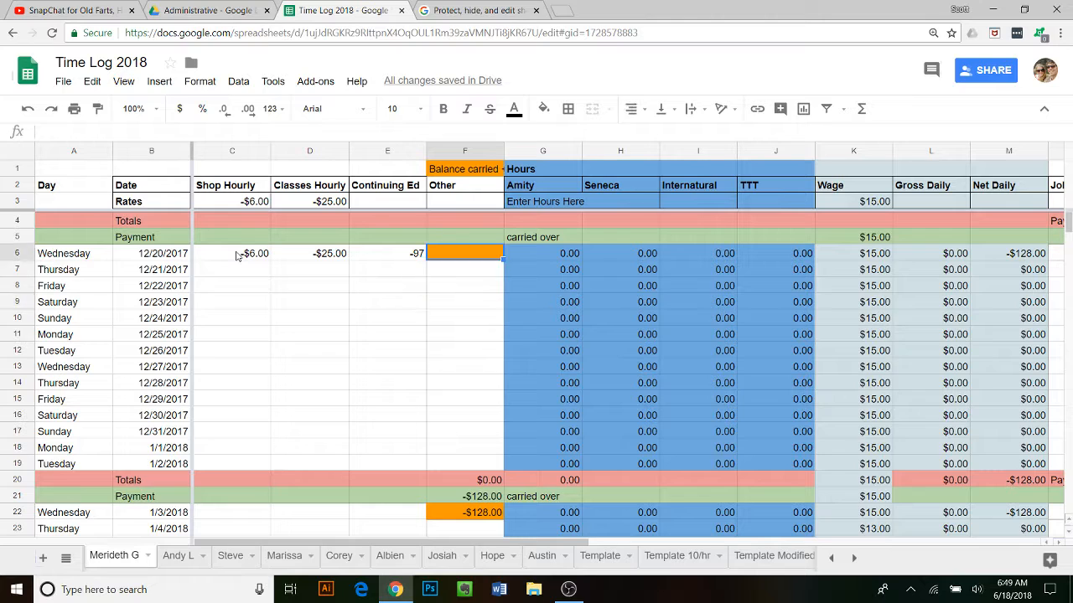
# - Enter -50 under Other for Thursday 12/21/2017, just below the orange balance cell
pyautogui.press('Left')
pyautogui.press('Right')
pyautogui.press('Down')
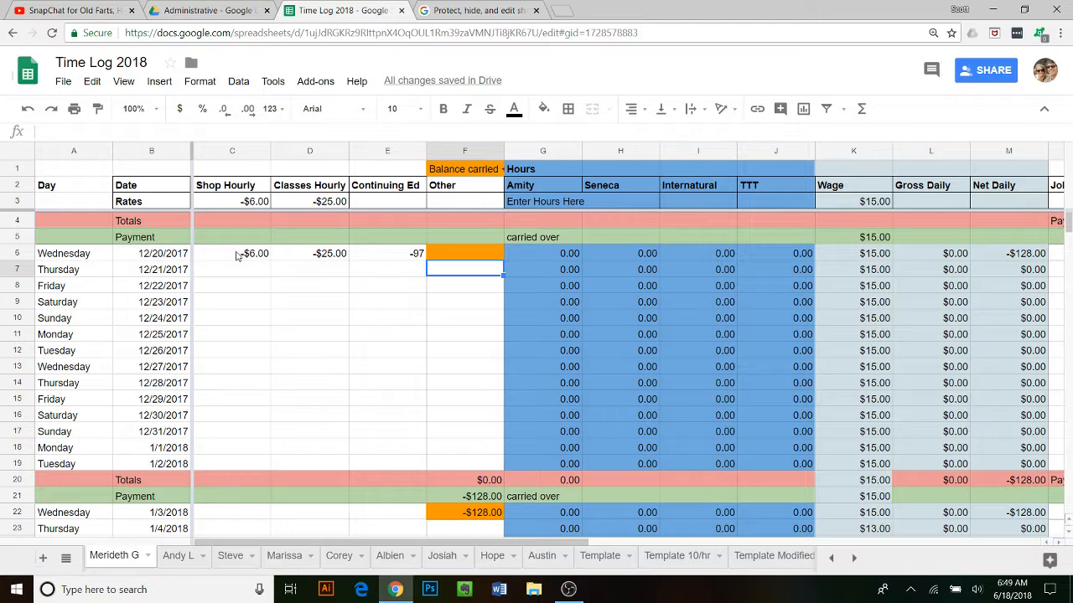
pyautogui.write('-50')
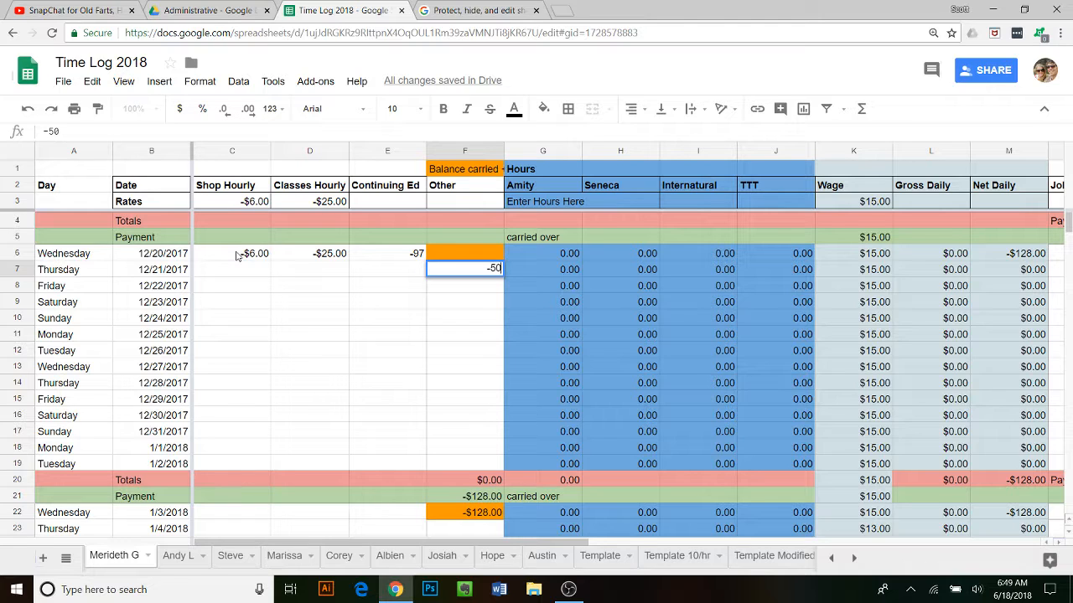
pyautogui.press('Right')
pyautogui.press('Left')
pyautogui.press('Left')
pyautogui.press('Right')
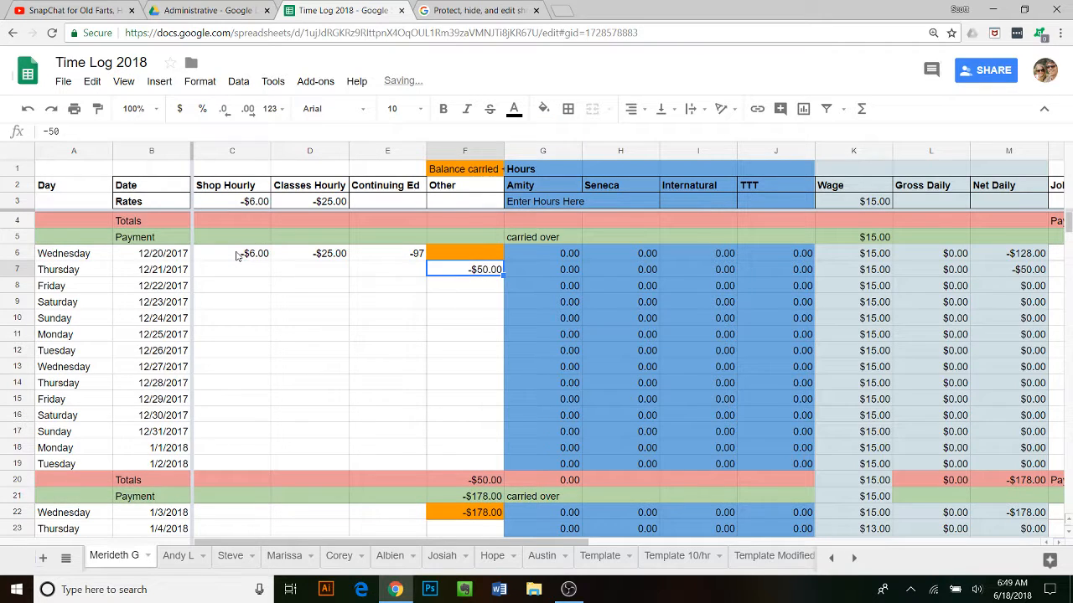
pyautogui.press('Up')
pyautogui.press('Down')
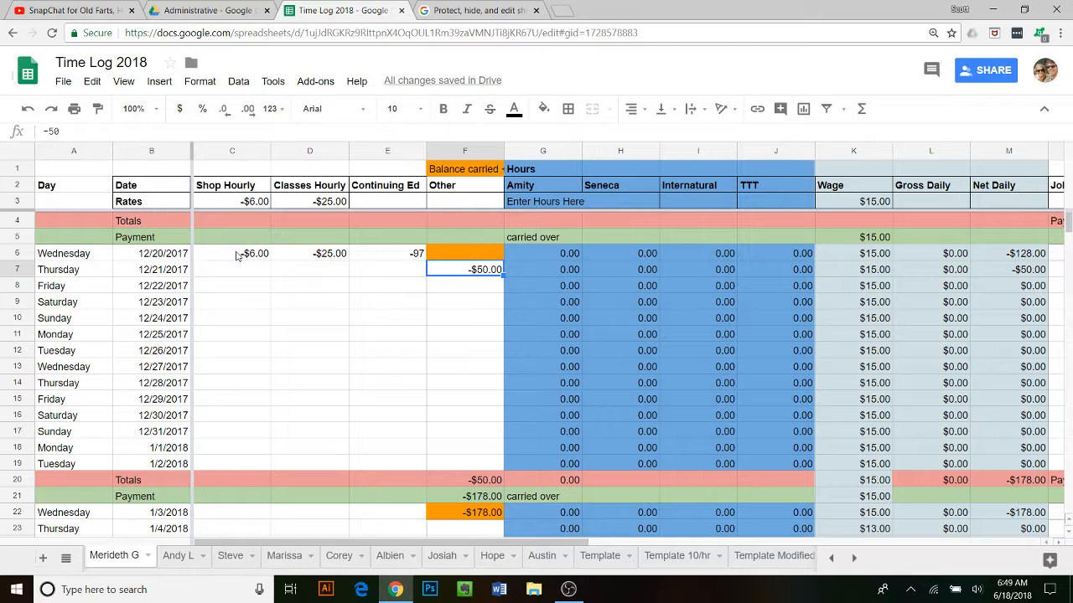
# - Look across the Thursday 12/21/2017 row from Other through the hours columns and back to Shop Hourly
pyautogui.press('Right')
pyautogui.press('Right')
pyautogui.press('Right')
pyautogui.press('Right')
pyautogui.press('Left')
pyautogui.press('Left')
pyautogui.press('Left')
pyautogui.press('Left')
pyautogui.press('Right')
pyautogui.press('Left')
pyautogui.press('Left')
pyautogui.press('Left')
pyautogui.press('Left')
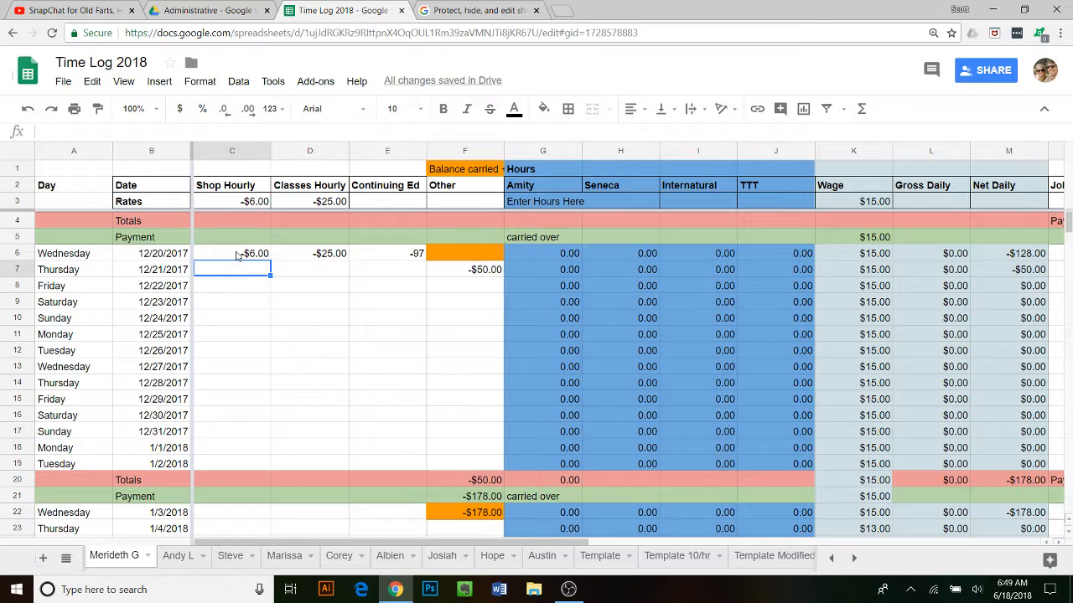
# - Enter the hours for Wednesday 12/20/2017: 4 under Amity, 1 under Seneca and 8 under Internatural
pyautogui.press('Right')
pyautogui.press('Right')
pyautogui.press('Right')
pyautogui.press('Right')
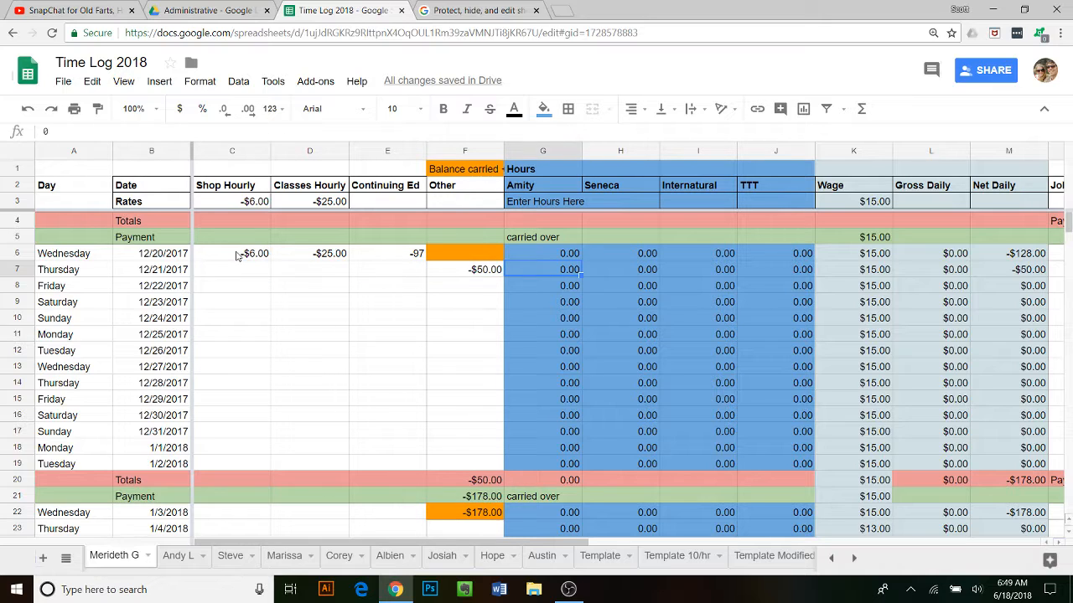
pyautogui.press('Up')
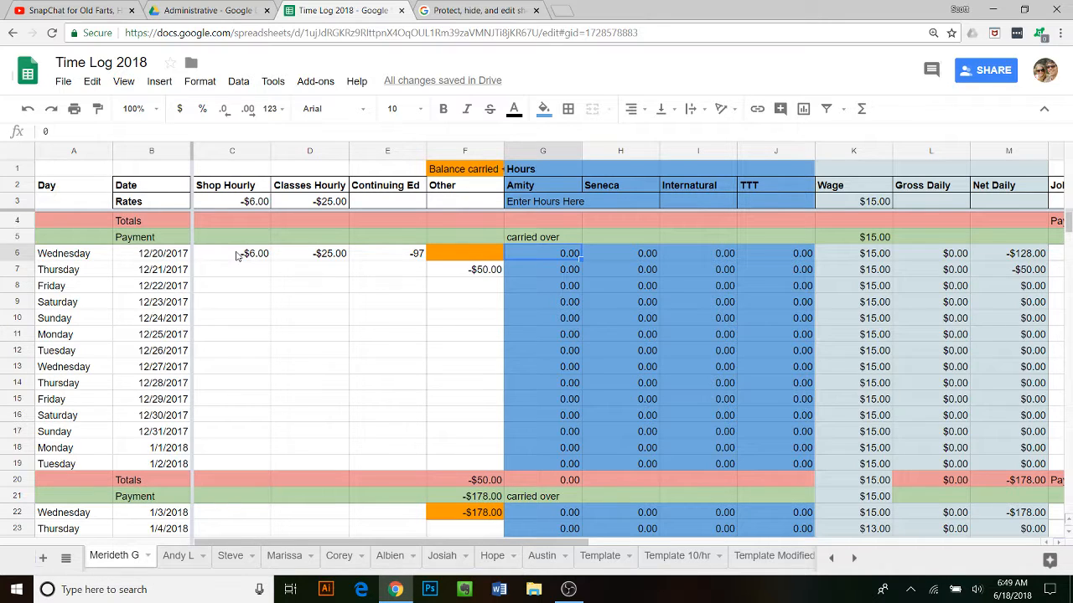
pyautogui.write('4')
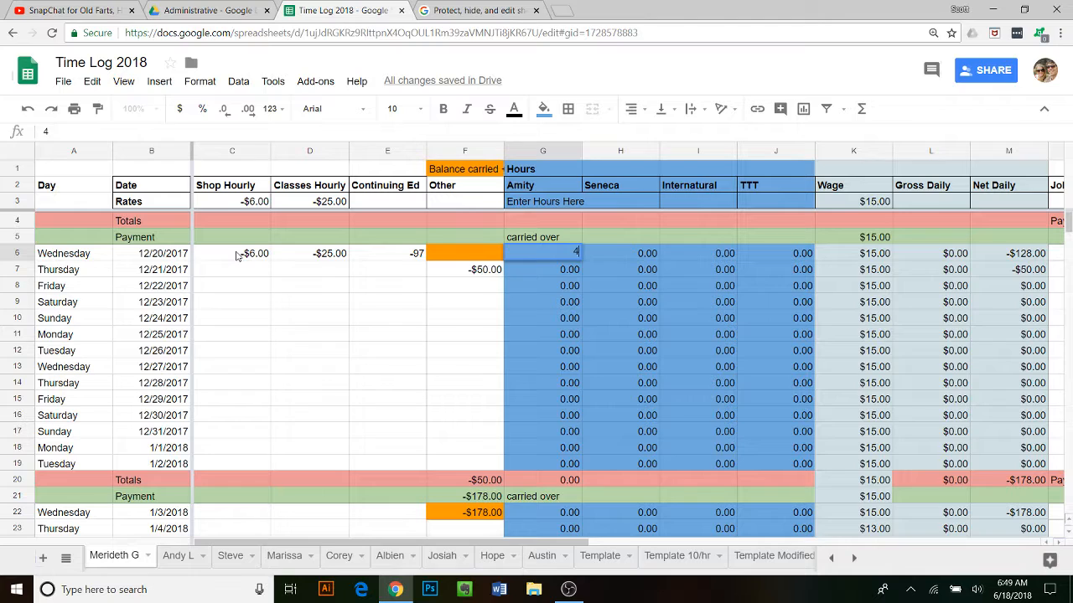
pyautogui.press('Tab')
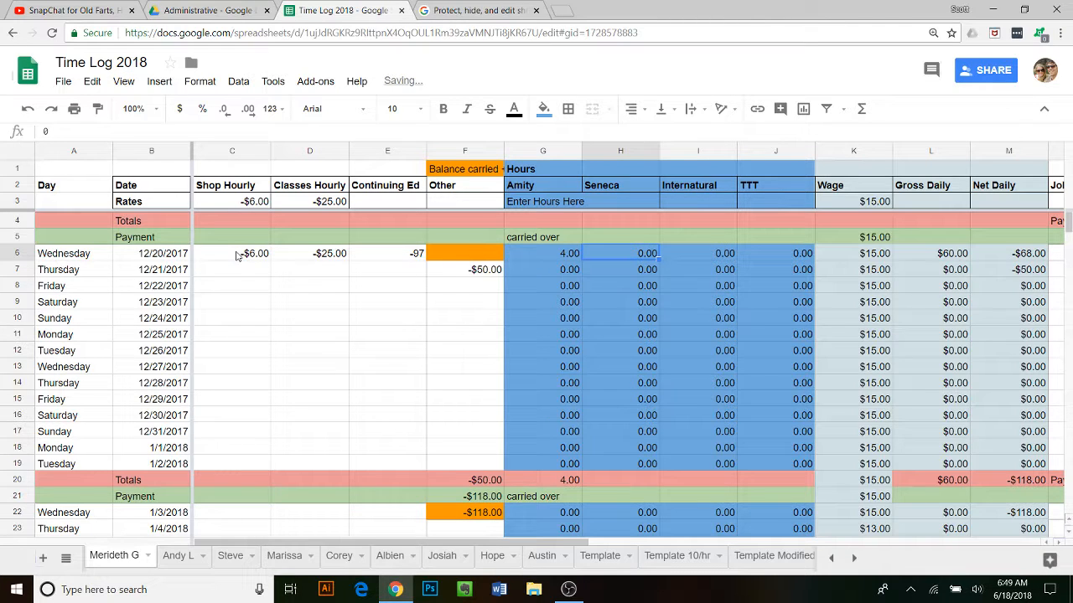
pyautogui.write('1')
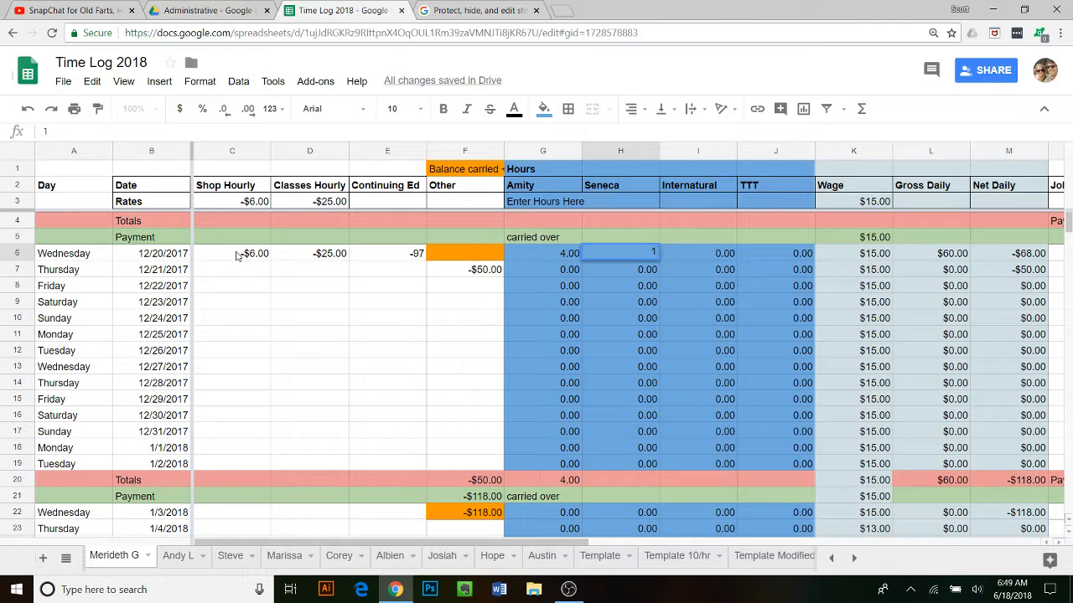
pyautogui.press('Tab')
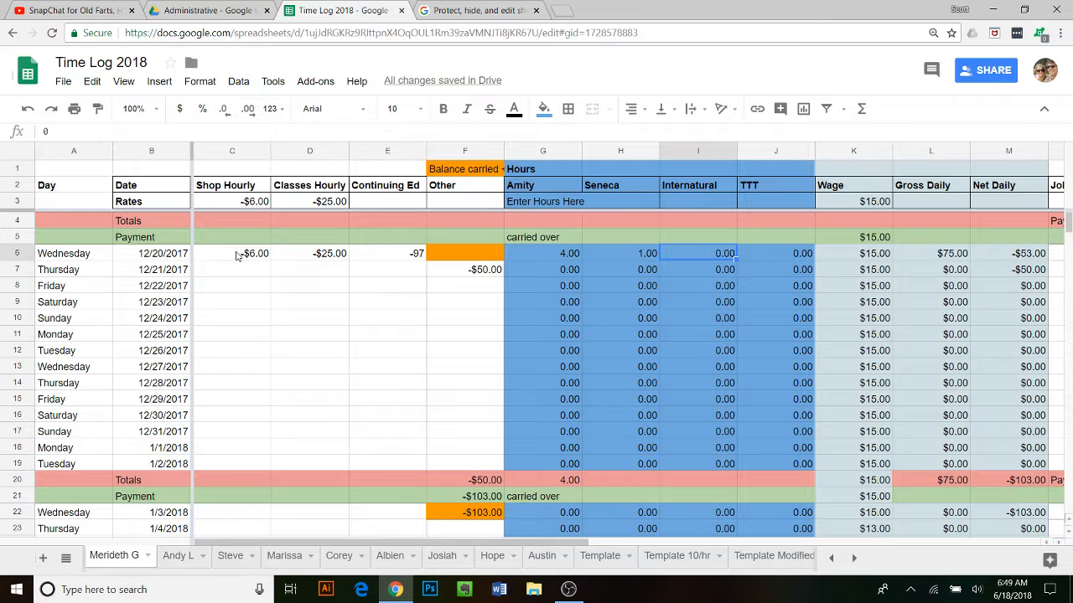
pyautogui.write('8')
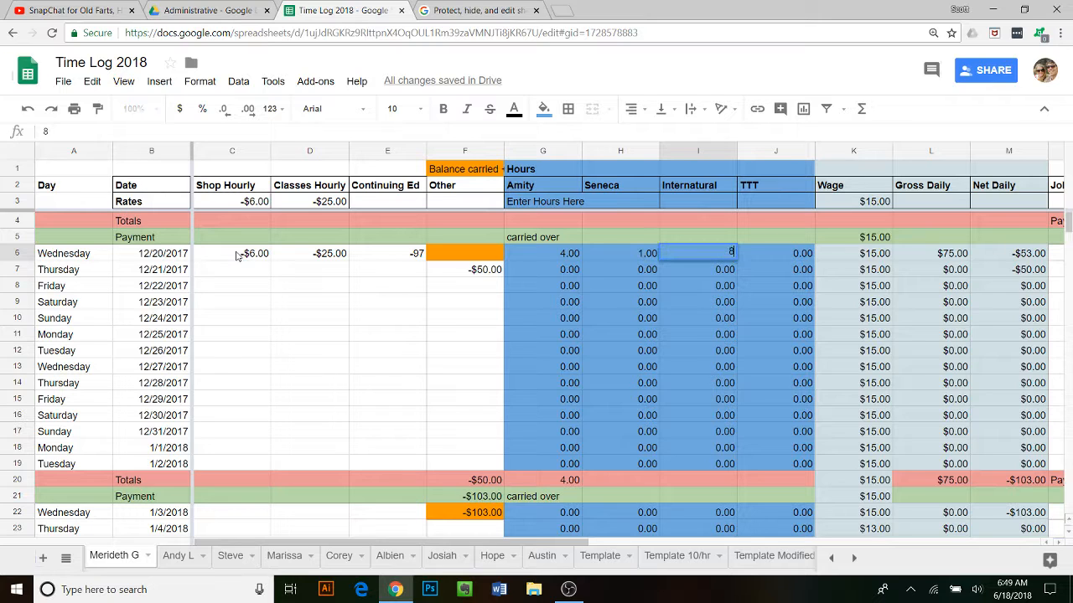
pyautogui.press('Tab')
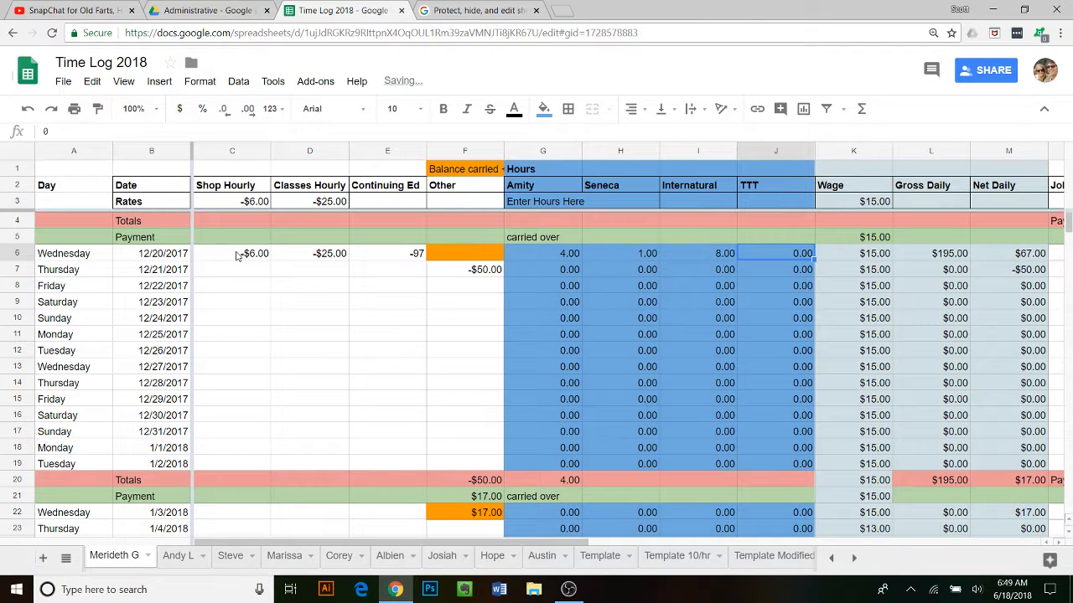
# - Review the Wednesday 12/20/2017 hours entries, then inspect that row's Wage and Gross Daily formulas
pyautogui.press('Left')
pyautogui.press('Right')
pyautogui.press('Right')
pyautogui.press('Left')
pyautogui.press('Left')
pyautogui.press('Left')
pyautogui.press('Left')
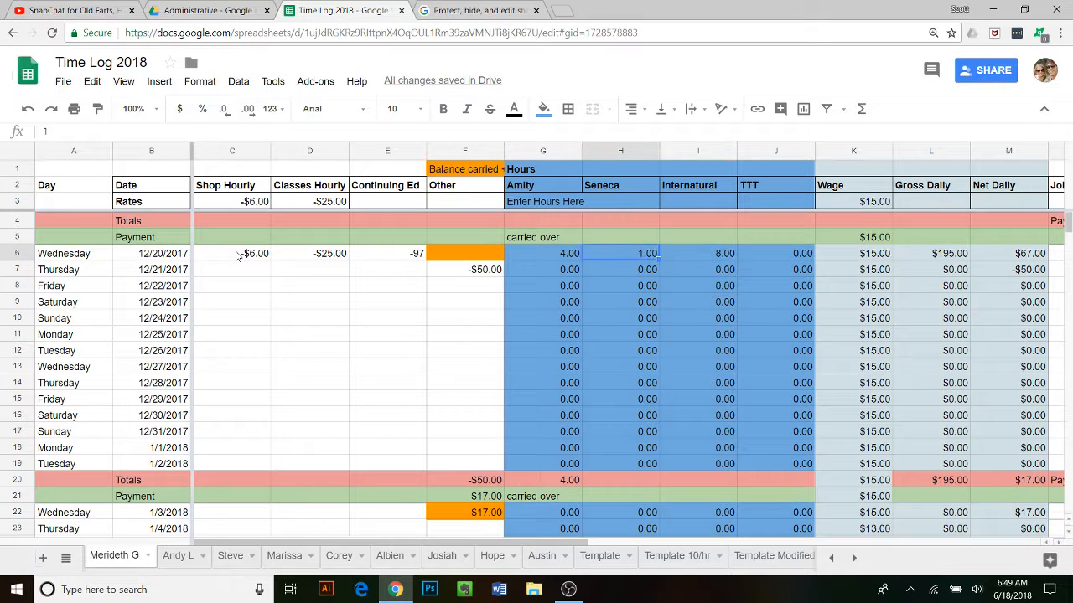
pyautogui.press('Right')
pyautogui.press('Right')
pyautogui.press('Right')
pyautogui.press('Right')
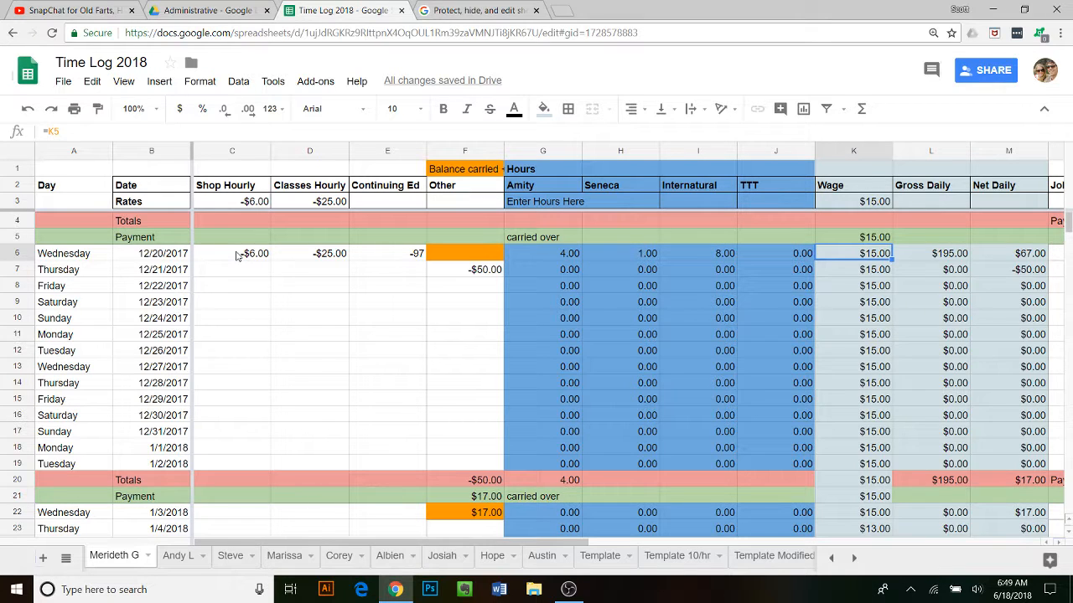
pyautogui.press('Right')
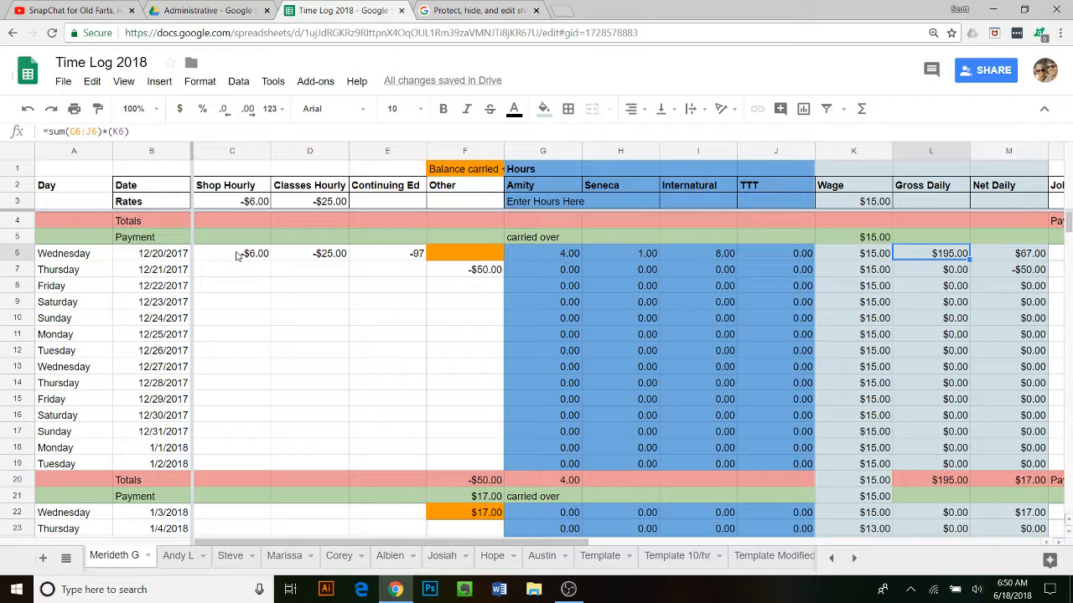
# - Trace the Wednesday 12/20/2017 row from its deductions and hours across to the Net Daily formula, comparing it with Gross Daily
pyautogui.press('Left')
pyautogui.press('Left')
pyautogui.press('Left')
pyautogui.press('Left')
pyautogui.press('Left')
pyautogui.press('Left')
pyautogui.press('Left')
pyautogui.press('Left')
pyautogui.press('Left')
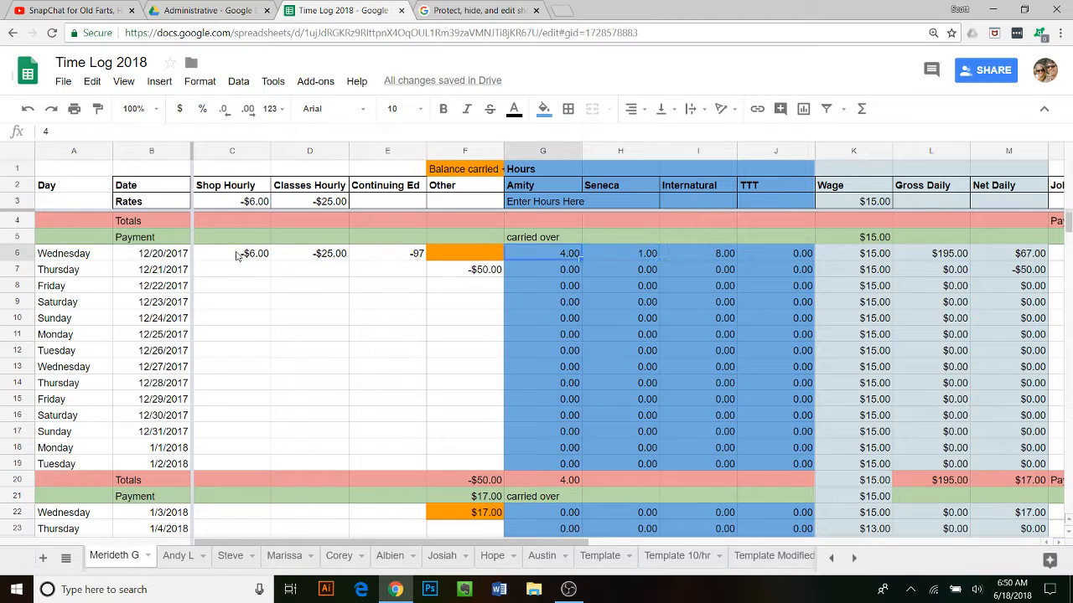
pyautogui.press('Right')
pyautogui.press('Right')
pyautogui.press('Right')
pyautogui.press('Right')
pyautogui.press('Right')
pyautogui.press('Right')
pyautogui.press('Right')
pyautogui.press('Right')
pyautogui.press('Right')
pyautogui.press('Right')
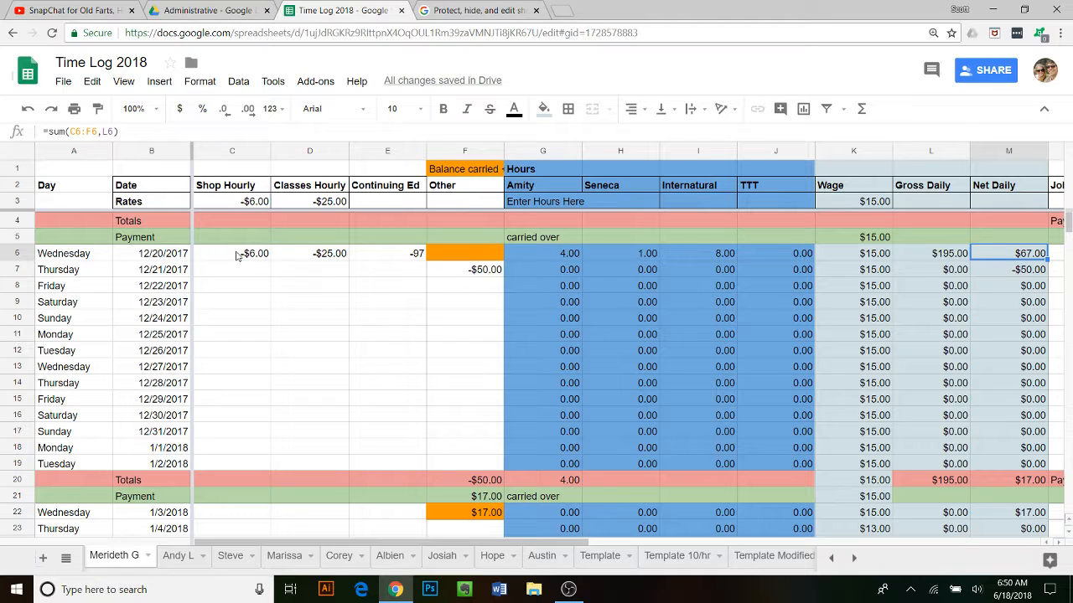
pyautogui.press('Left')
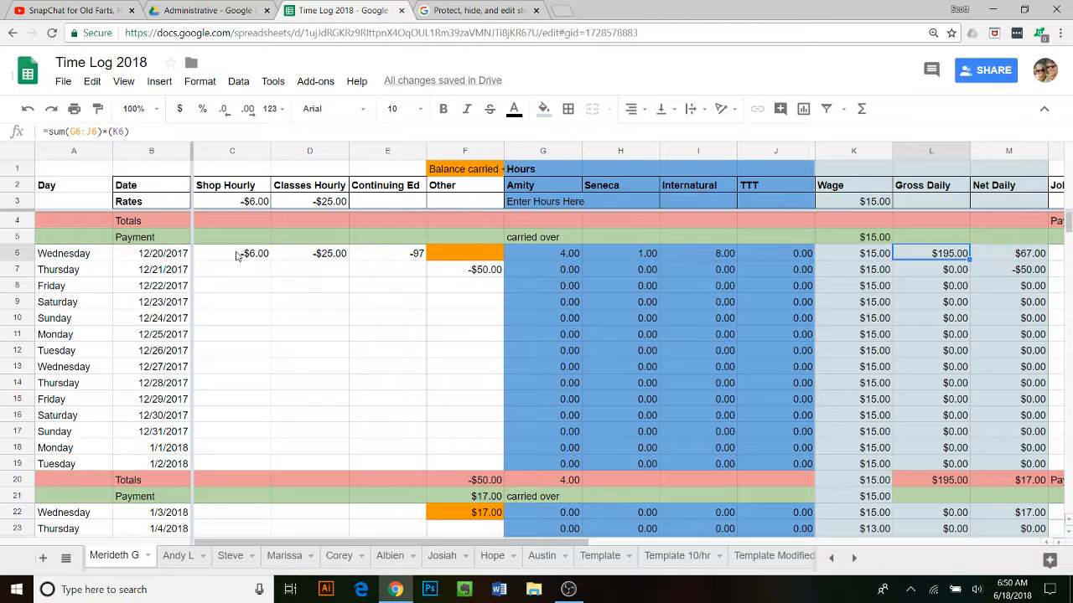
pyautogui.press('Right')
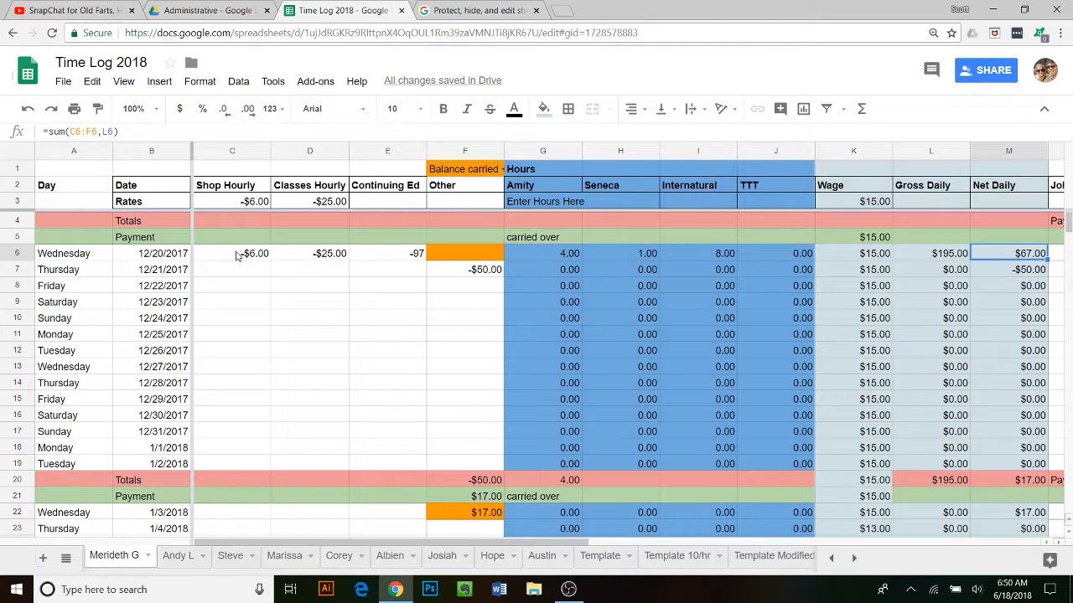
# - Enter "worked in shop, took class on blacksmithing, Red Berry Stucco, Made Beds, social media posting and blog" as the job description for 12/20/2017
pyautogui.press('Right')
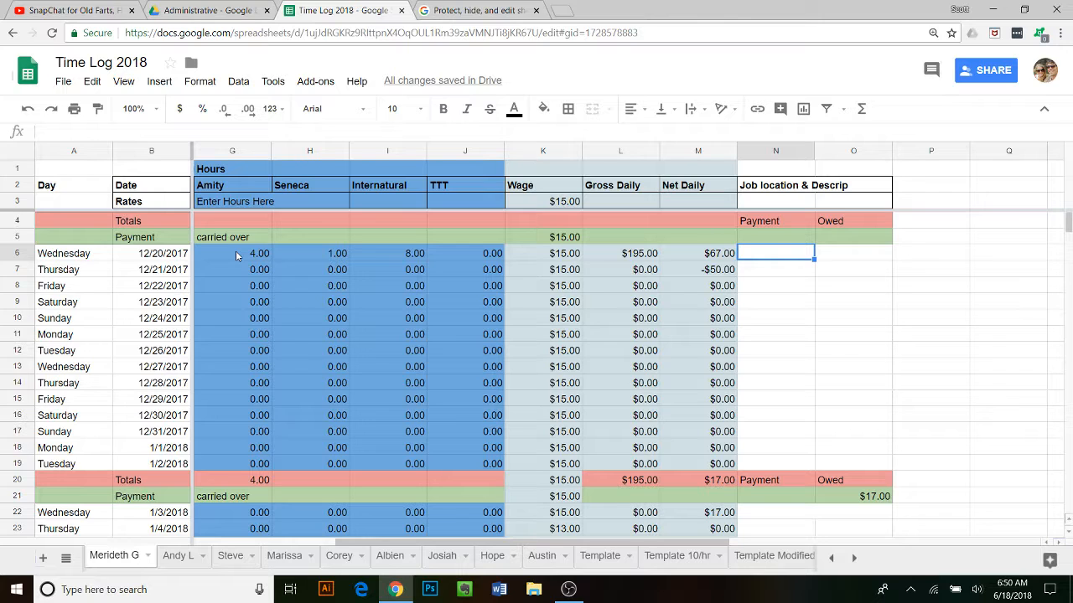
pyautogui.write('worke')
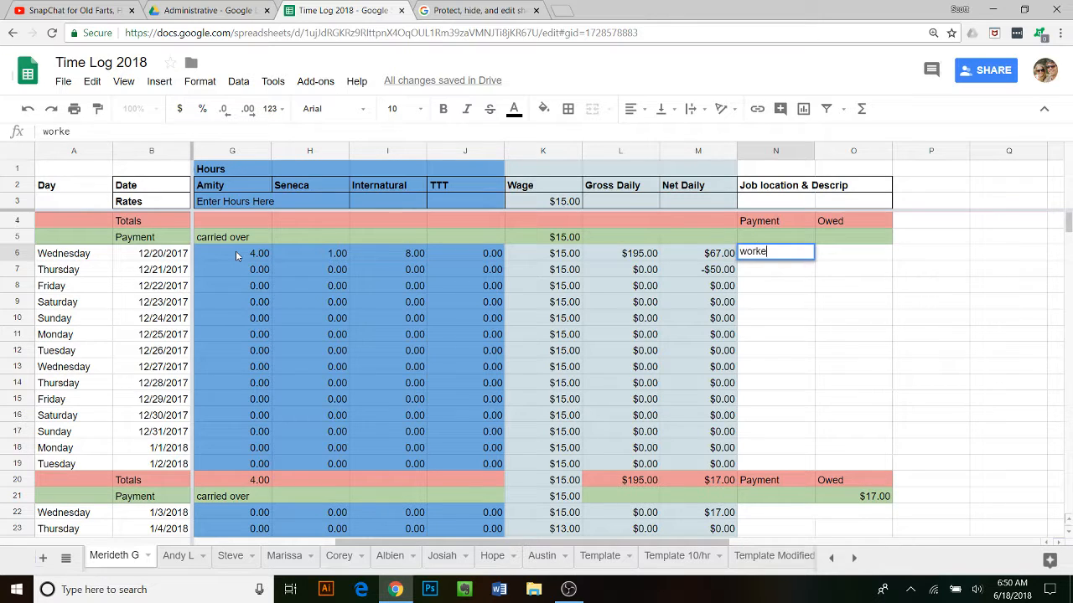
pyautogui.write('d in shop, ')
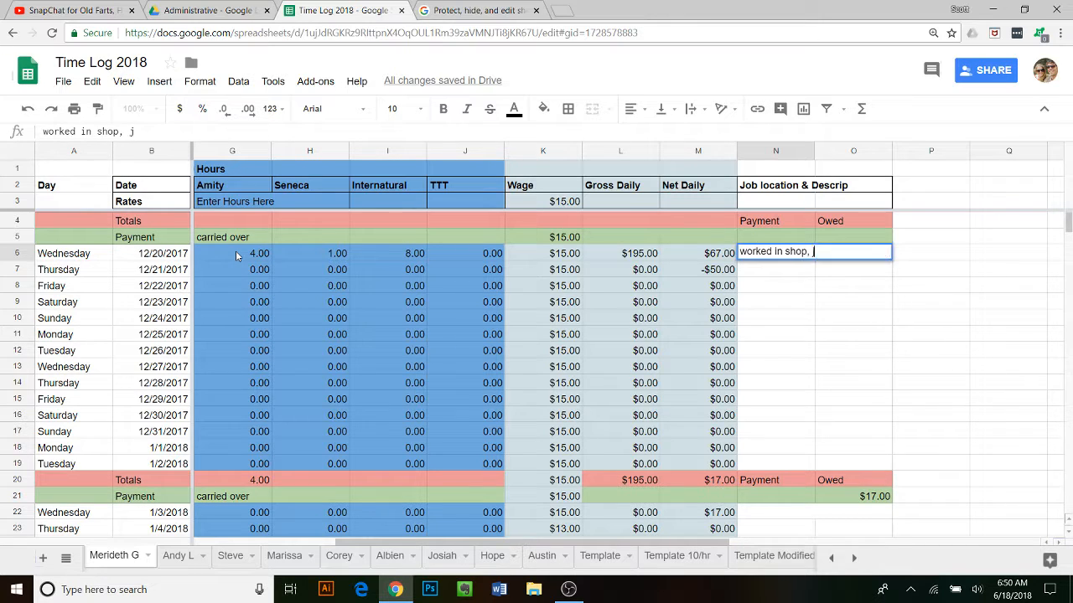
pyautogui.write('took class on blacksmithing,')
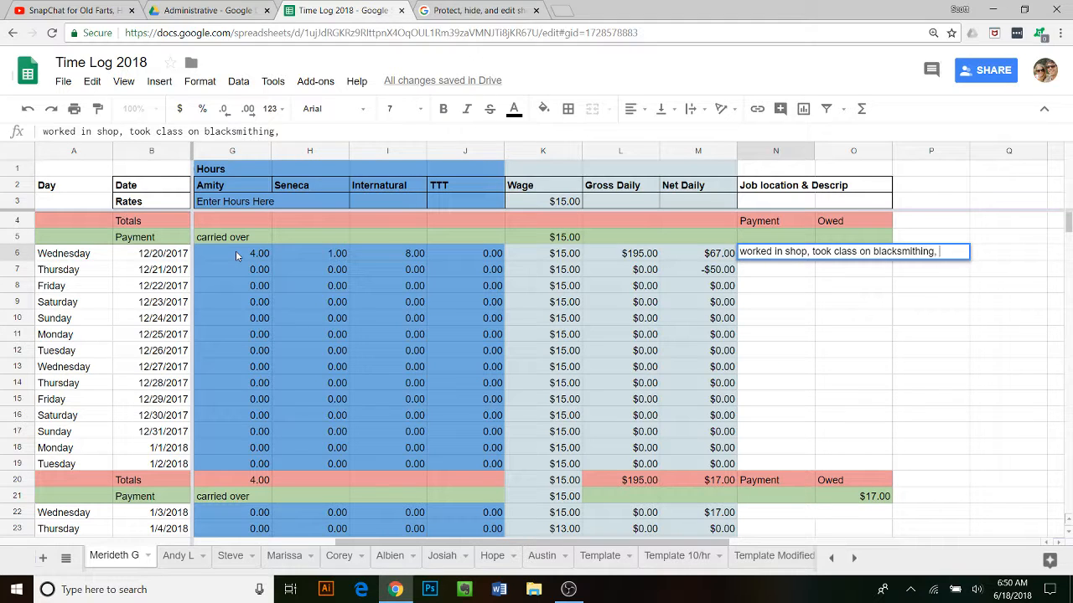
pyautogui.write('Red Berry')
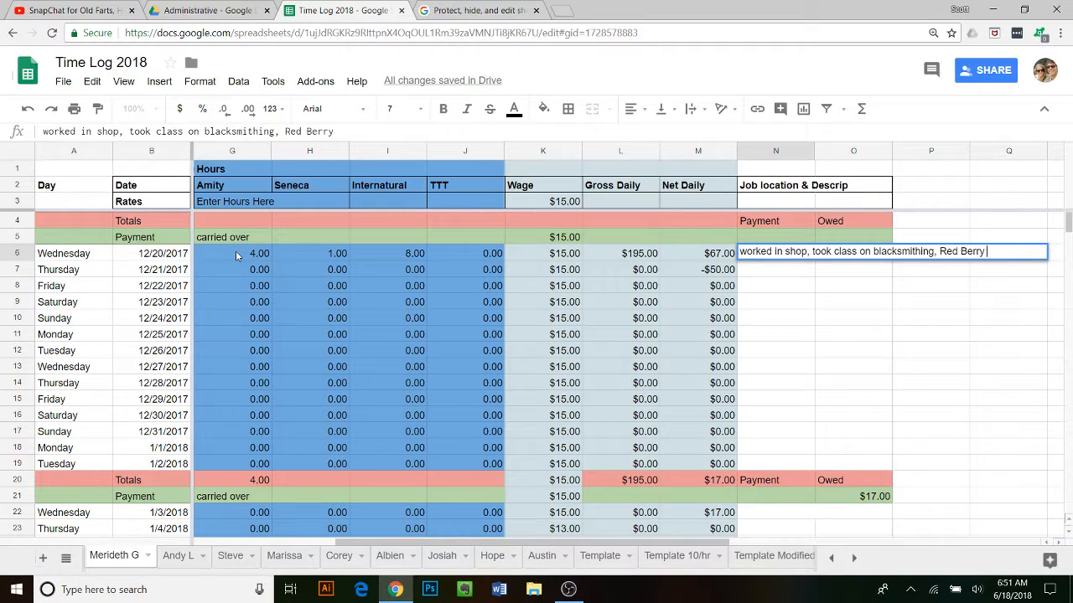
pyautogui.write(' Stucco, Made ')
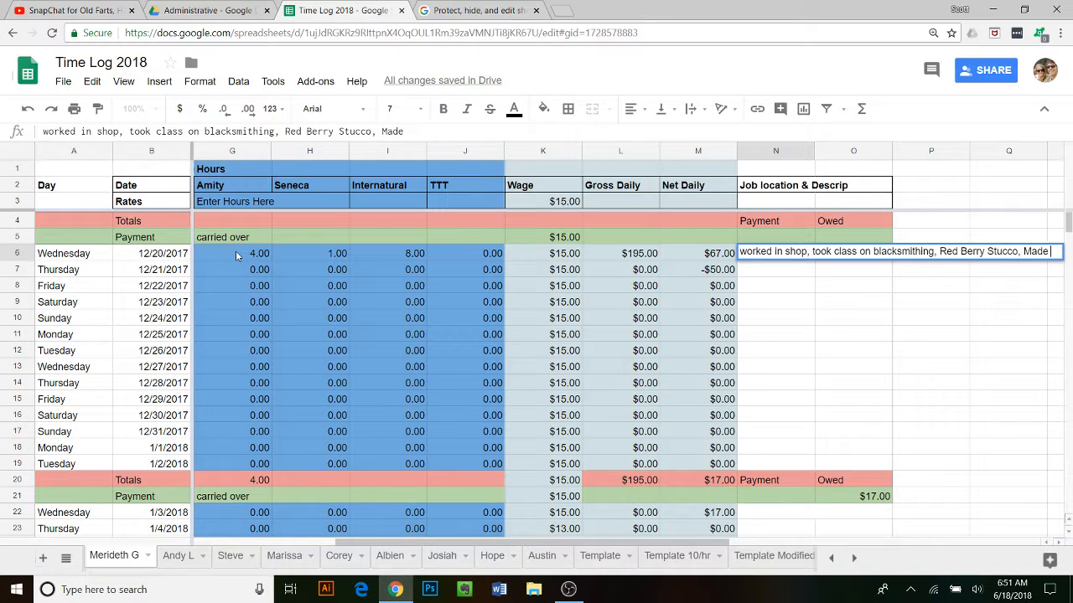
pyautogui.write('Beds')
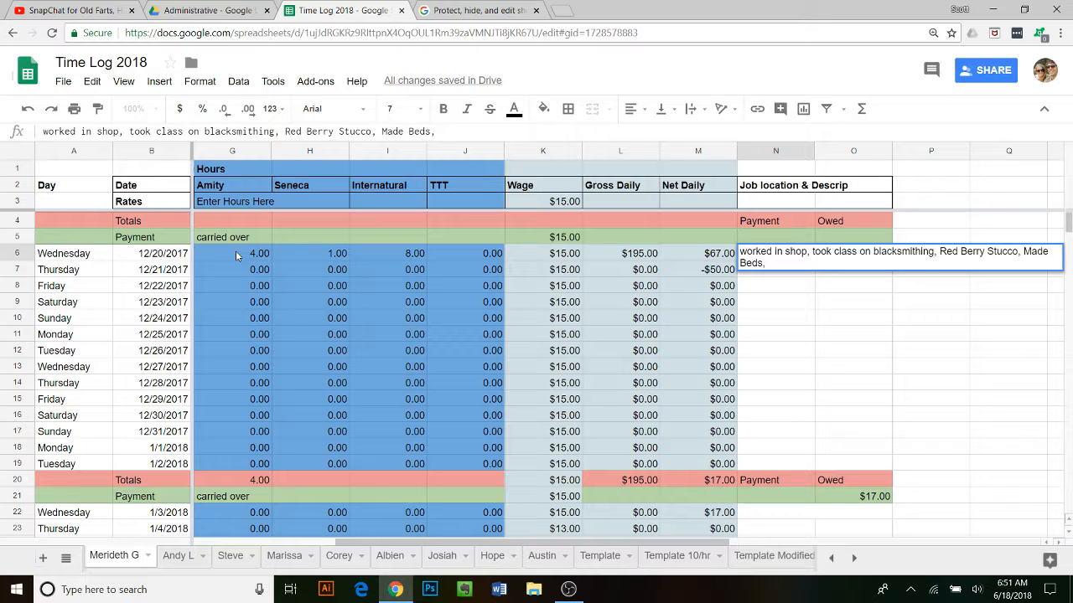
pyautogui.write(', social media pos')
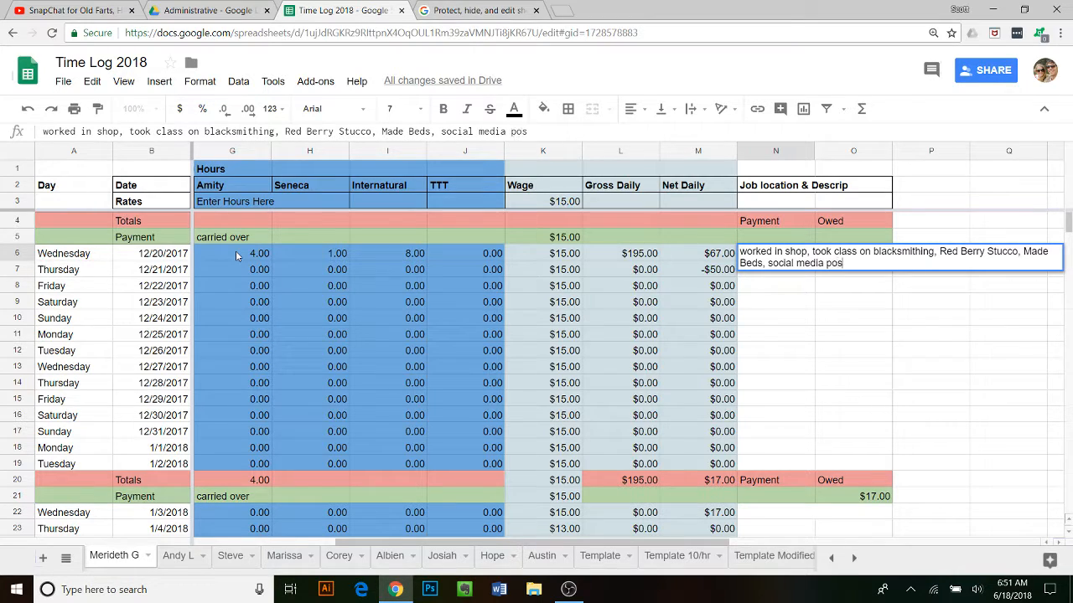
pyautogui.write('ting and blog')
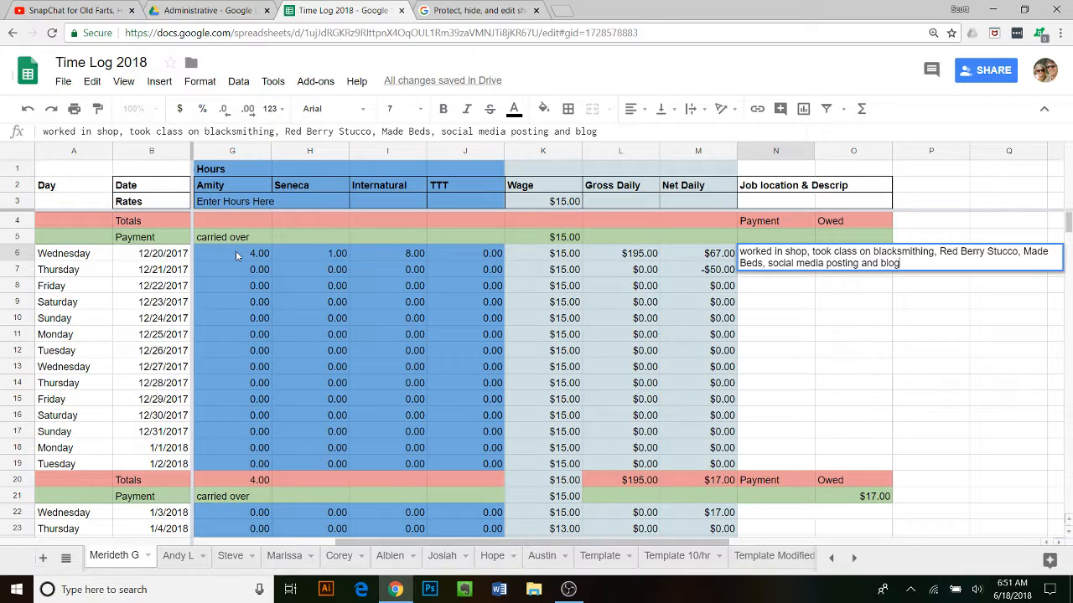
pyautogui.press('Return')
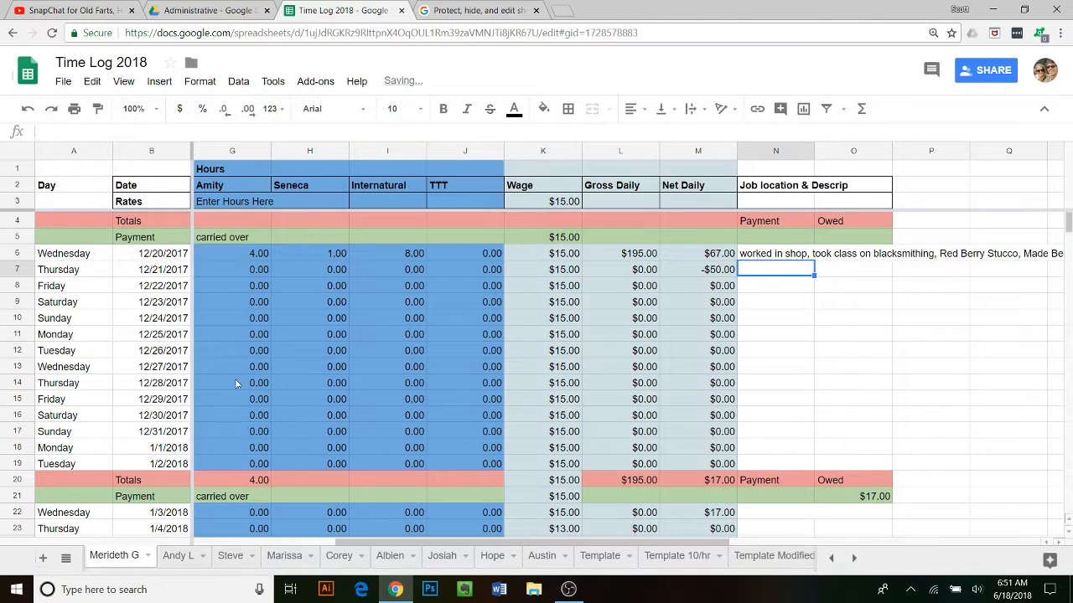
# - Read the full job description for 12/20/2017 to its end and return to the Gross Daily column
pyautogui.click(803, 255)
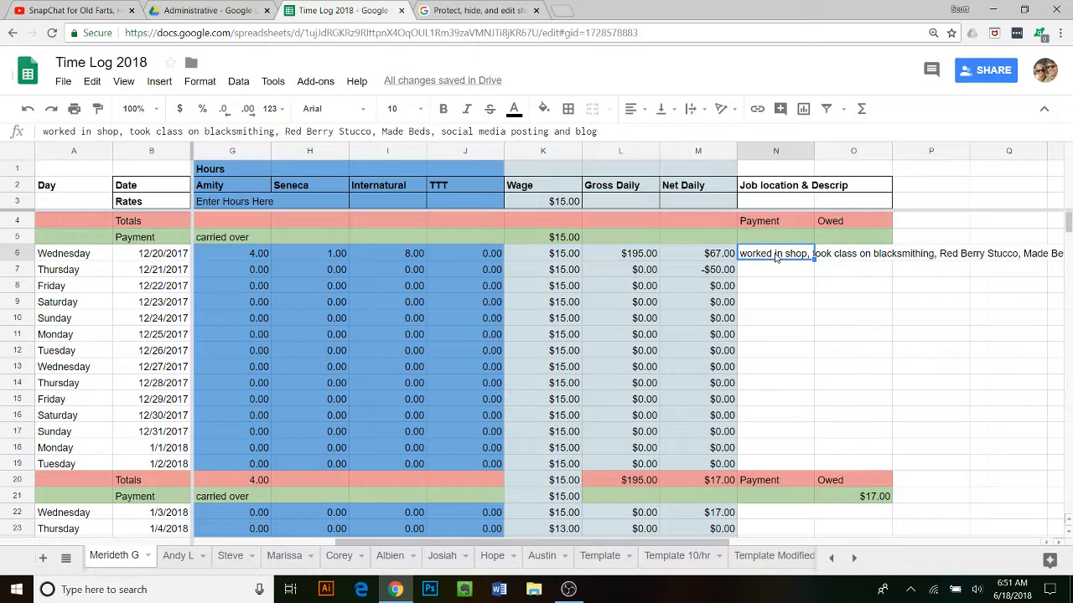
pyautogui.press('Right')
pyautogui.press('Right')
pyautogui.press('Right')
pyautogui.press('Right')
pyautogui.press('Right')
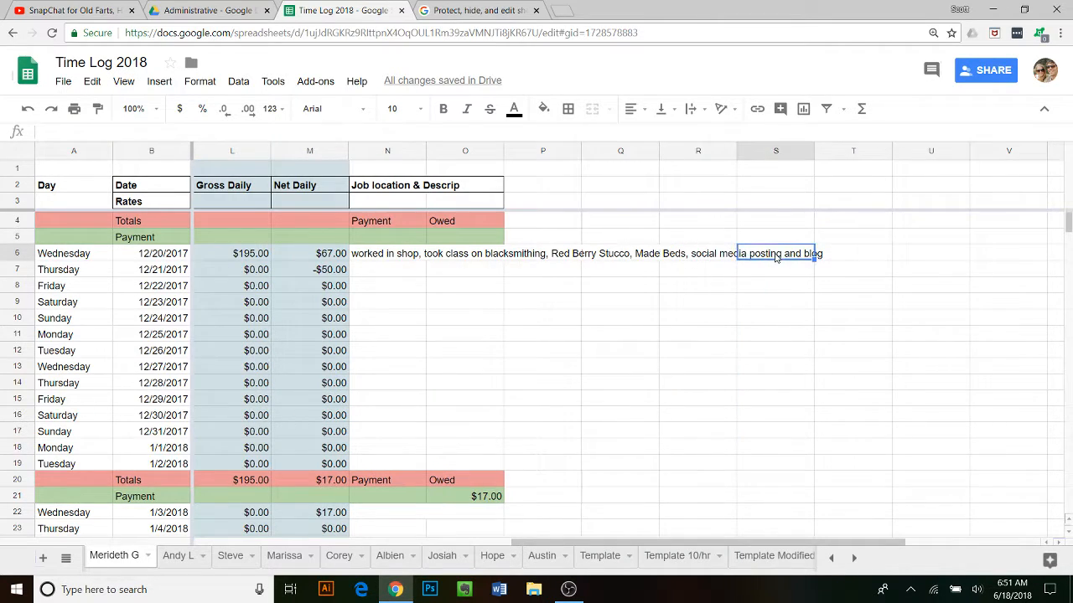
pyautogui.press('Left')
pyautogui.press('Left')
pyautogui.press('Left')
pyautogui.press('Left')
pyautogui.press('Left')
pyautogui.press('Left')
pyautogui.press('Left')
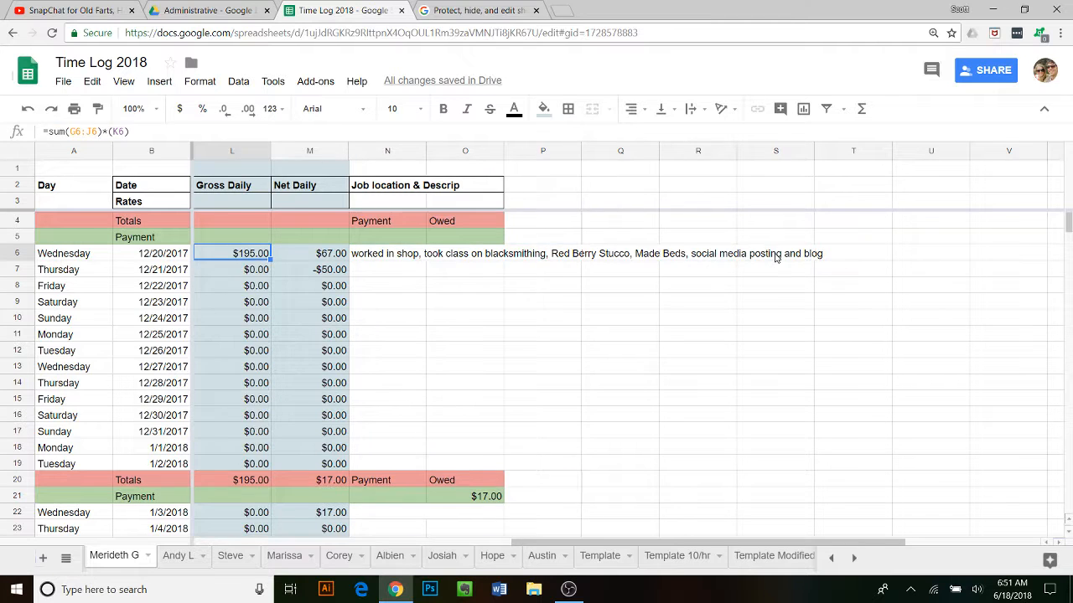
# - Go back across the 12/20/2017 row to the orange Other cell and select the Amity hours cell for Thursday 12/21/2017
pyautogui.press('Left')
pyautogui.press('Left')
pyautogui.press('Left')
pyautogui.press('Left')
pyautogui.press('Left')
pyautogui.press('Left')
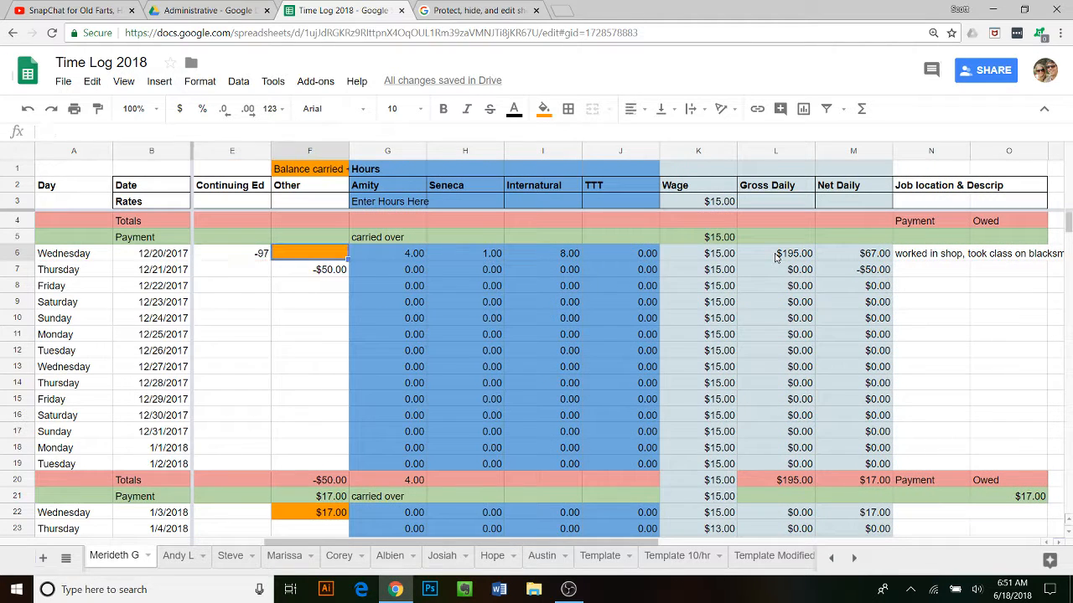
pyautogui.press('Right')
pyautogui.press('Right')
pyautogui.press('Left')
pyautogui.press('Down')
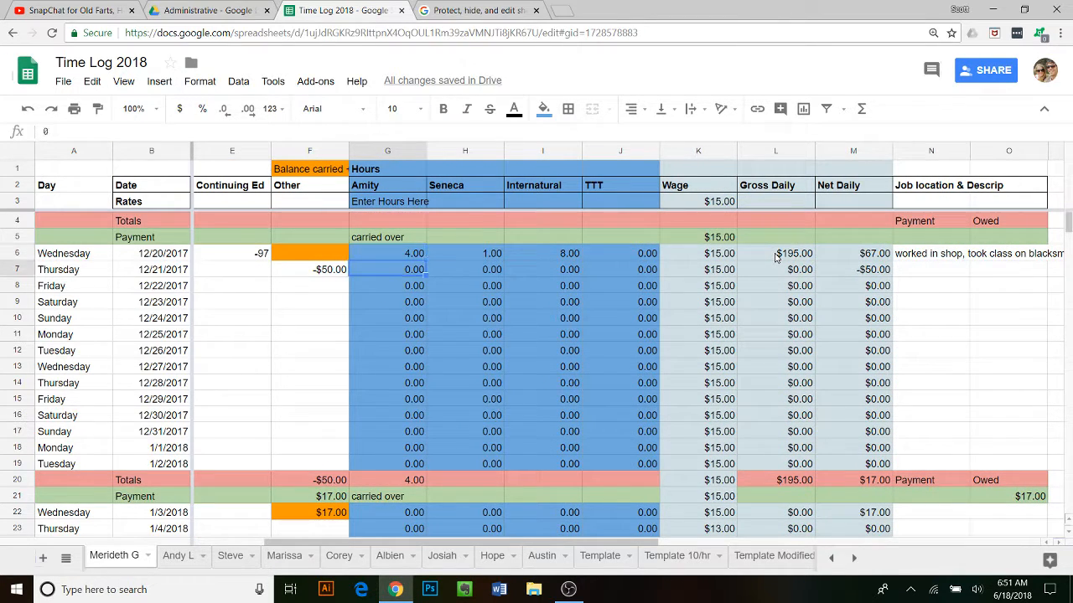
# - Follow the Amity hours down to their Totals formula and look over the pay period's Gross Daily, Net Daily, Payment and Owed totals
pyautogui.press('Down')
pyautogui.press('Down')
pyautogui.press('Down')
pyautogui.press('Down')
pyautogui.press('Down')
pyautogui.press('Down')
pyautogui.press('Down')
pyautogui.press('Down')
pyautogui.press('Down')
pyautogui.press('Down')
pyautogui.press('Down')
pyautogui.press('Down')
pyautogui.press('Down')
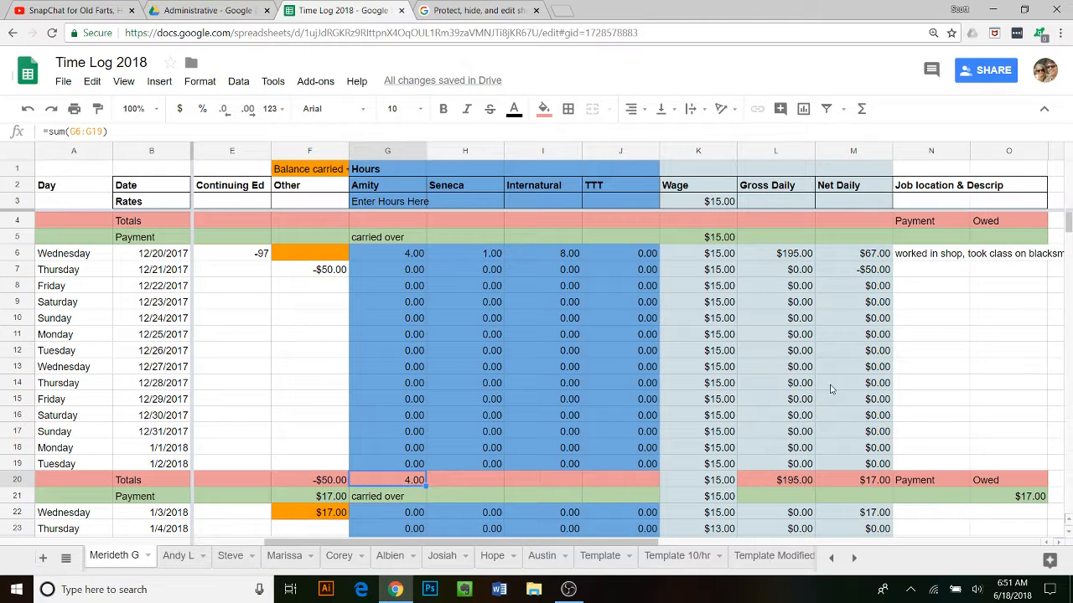
pyautogui.scroll(-2, 917, 330)
pyautogui.scroll(2, 1012, 325)
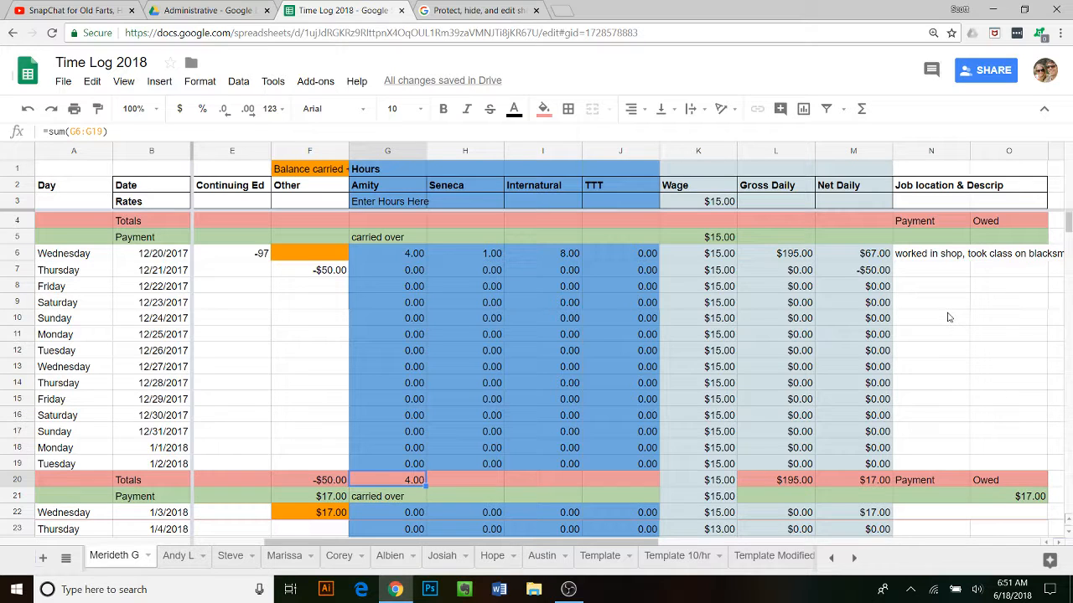
pyautogui.moveTo(661, 542); pyautogui.dragTo(751, 548)
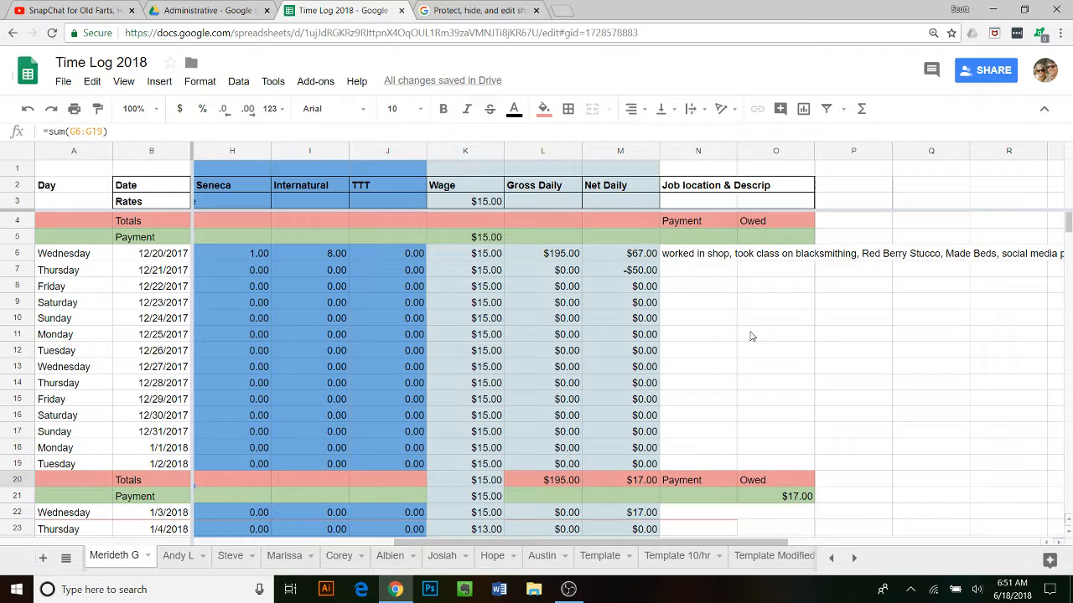
pyautogui.scroll(-2, 752, 336)
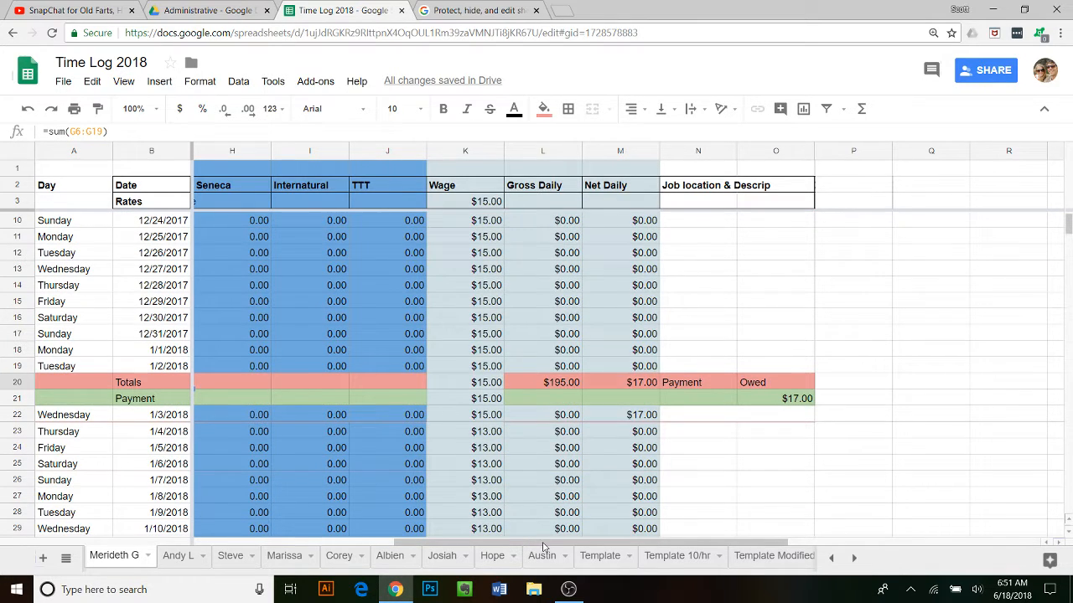
pyautogui.moveTo(546, 547); pyautogui.dragTo(345, 551)
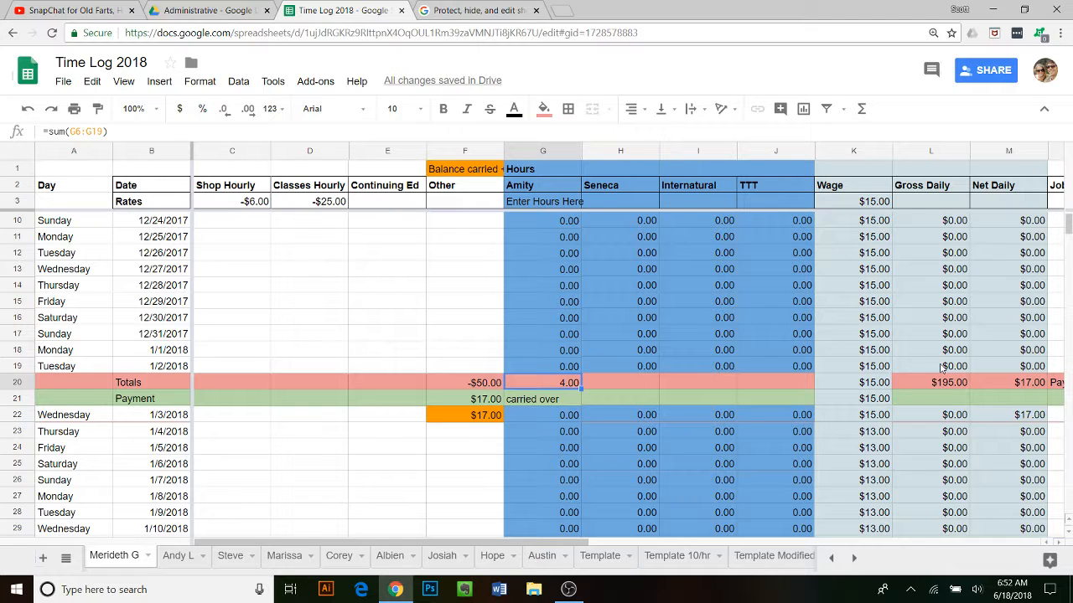
# - Trace the Tuesday 1/2/2018 row through its hours, wage and daily pay to the columns above Payment and Owed
pyautogui.click(1058, 369)
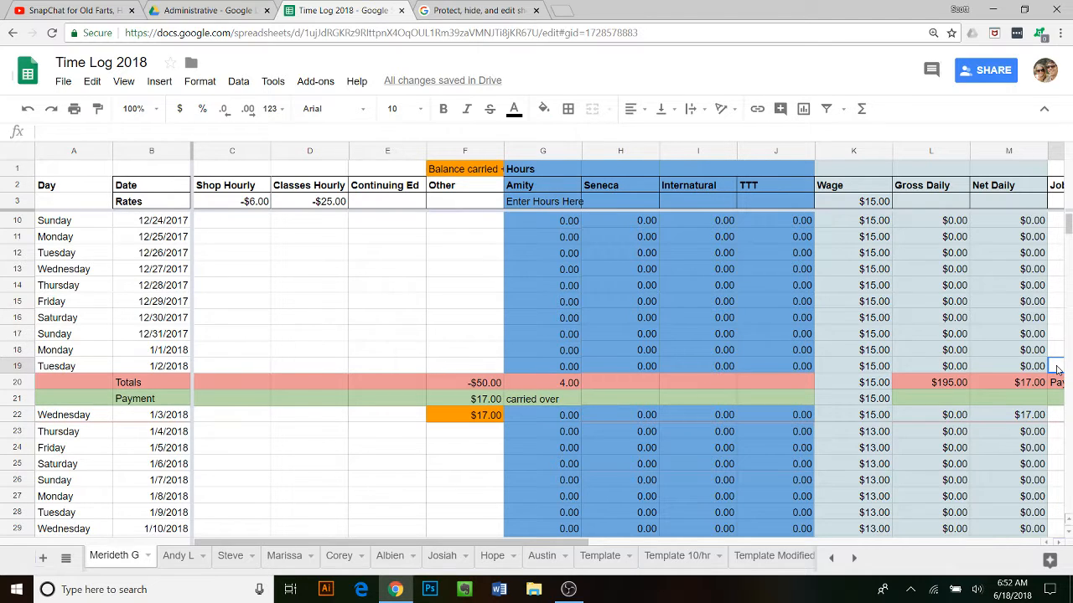
pyautogui.press('Left')
pyautogui.press('Left')
pyautogui.press('Left')
pyautogui.press('Left')
pyautogui.press('Left')
pyautogui.press('Left')
pyautogui.press('Left')
pyautogui.press('Left')
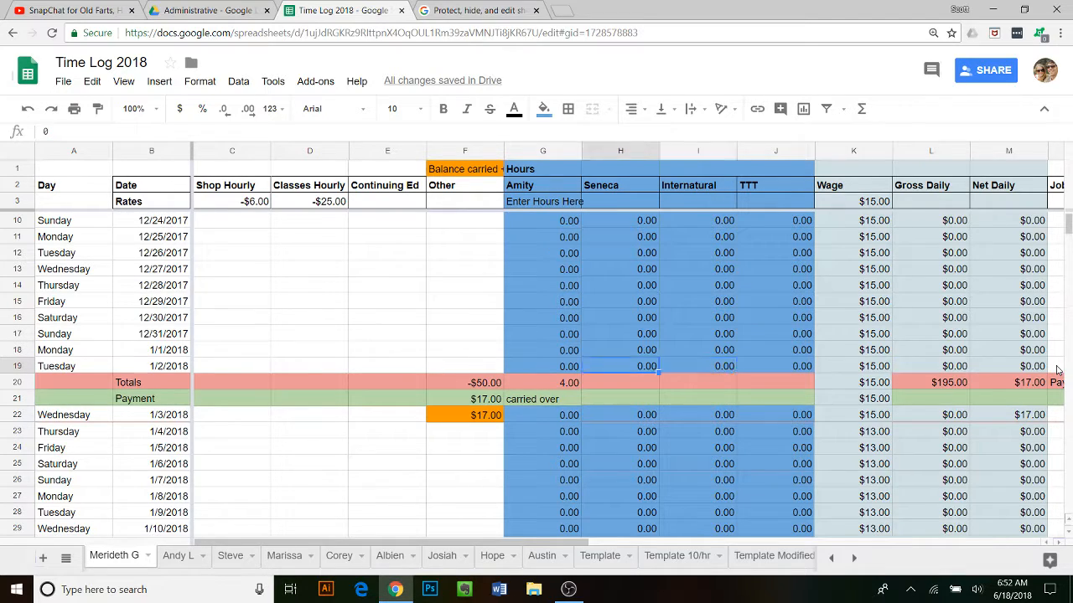
pyautogui.press('Right')
pyautogui.press('Right')
pyautogui.press('Right')
pyautogui.press('Right')
pyautogui.press('Right')
pyautogui.press('Right')
pyautogui.press('Right')
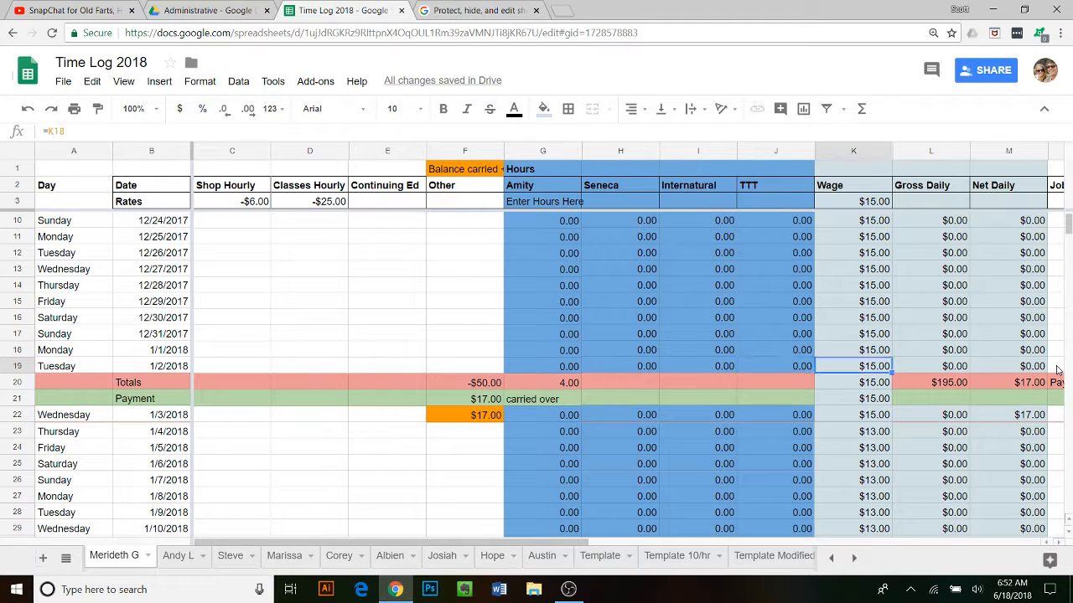
pyautogui.press('Right')
pyautogui.press('Right')
pyautogui.press('Right')
pyautogui.press('Right')
pyautogui.press('Left')
pyautogui.press('Left')
pyautogui.press('Left')
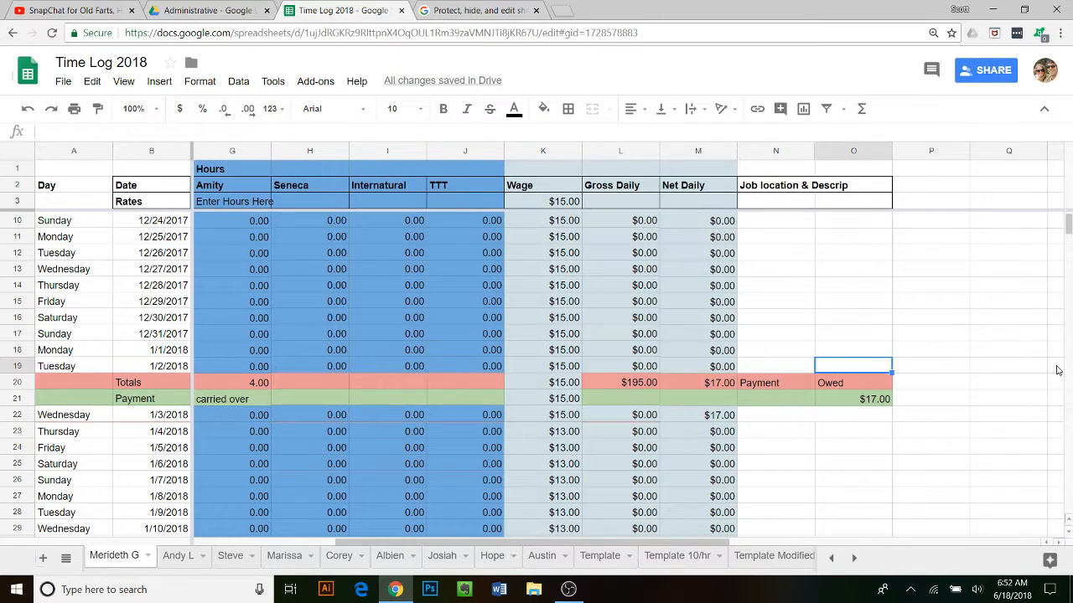
# - Examine the Owed formula and the Payment entry cell beside it in the row below the 1/2/2018 Totals
pyautogui.press('Right')
pyautogui.press('Down')
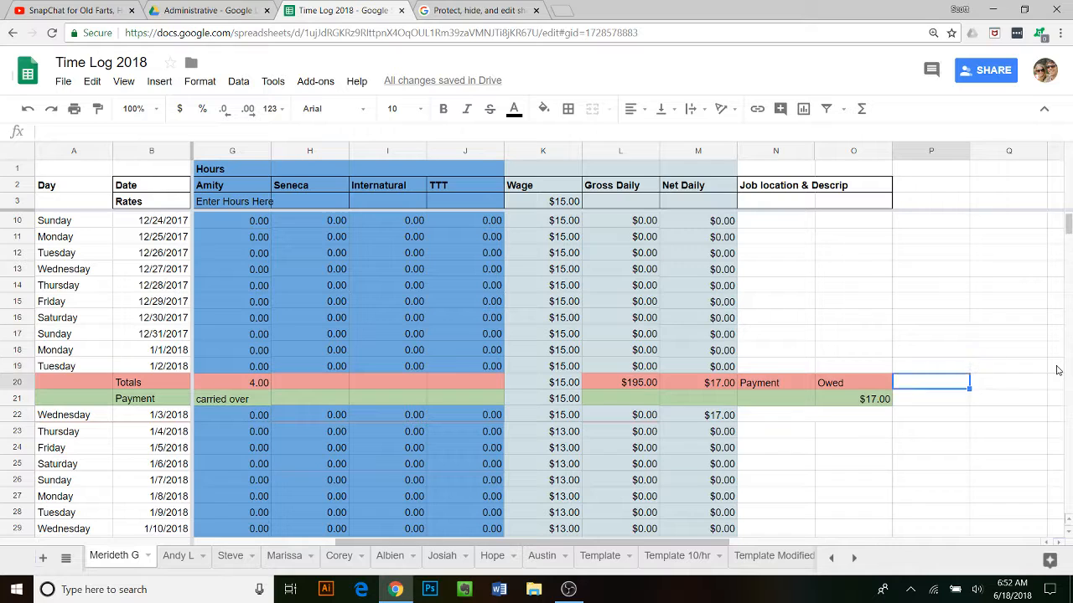
pyautogui.press('Up')
pyautogui.press('Left')
pyautogui.press('Down')
pyautogui.press('Down')
pyautogui.press('Down')
pyautogui.press('Up')
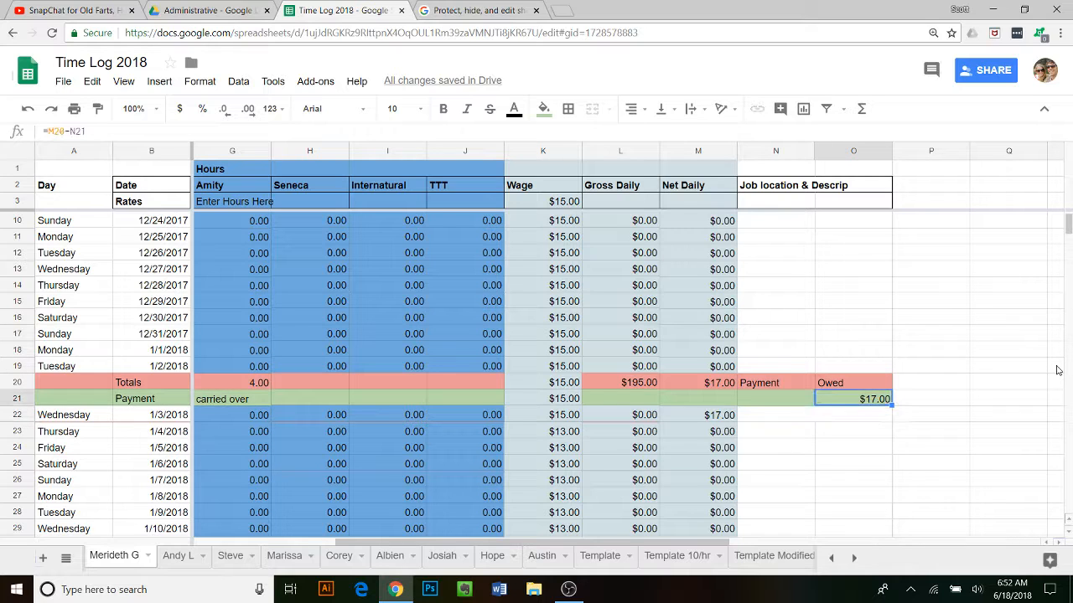
pyautogui.press('Up')
pyautogui.press('Down')
pyautogui.press('Left')
pyautogui.press('Right')
pyautogui.press('Left')
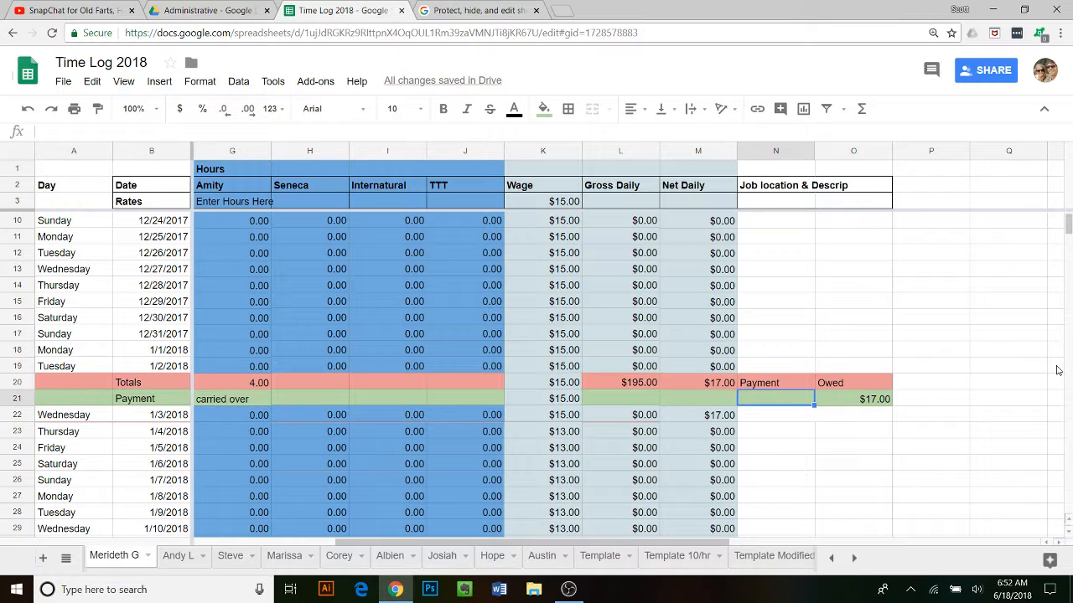
# - Follow the green Payment row below the 1/2/2018 Totals to its start and back across to the Owed cell
pyautogui.press('Left')
pyautogui.press('Left')
pyautogui.press('Left')
pyautogui.press('Left')
pyautogui.press('Left')
pyautogui.press('Left')
pyautogui.press('Left')
pyautogui.press('Left')
pyautogui.press('Left')
pyautogui.press('Left')
pyautogui.press('Left')
pyautogui.press('Left')
pyautogui.press('Left')
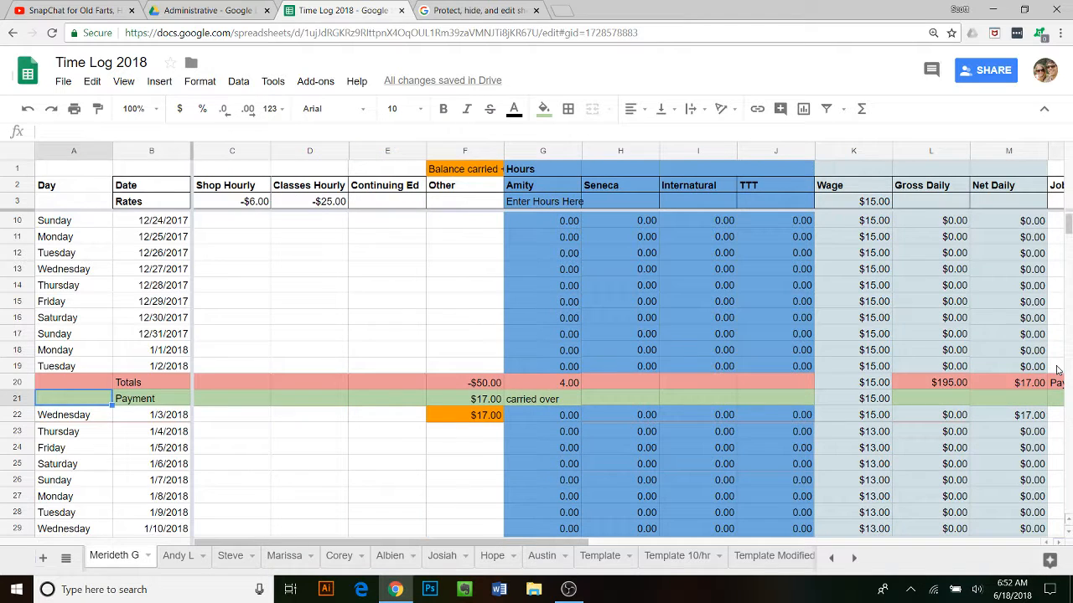
pyautogui.press('Right')
pyautogui.press('Right')
pyautogui.press('Right')
pyautogui.press('Right')
pyautogui.press('Right')
pyautogui.press('Right')
pyautogui.press('Right')
pyautogui.press('Right')
pyautogui.press('Right')
pyautogui.press('Right')
pyautogui.press('Right')
pyautogui.press('Right')
pyautogui.press('Right')
pyautogui.press('Right')
pyautogui.press('Right')
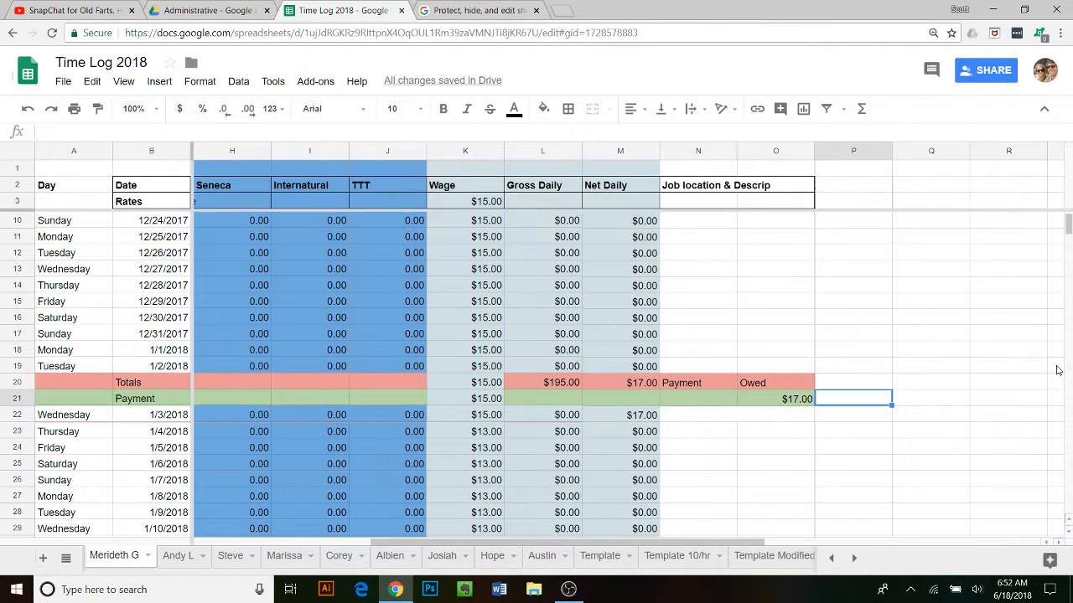
pyautogui.press('Left')
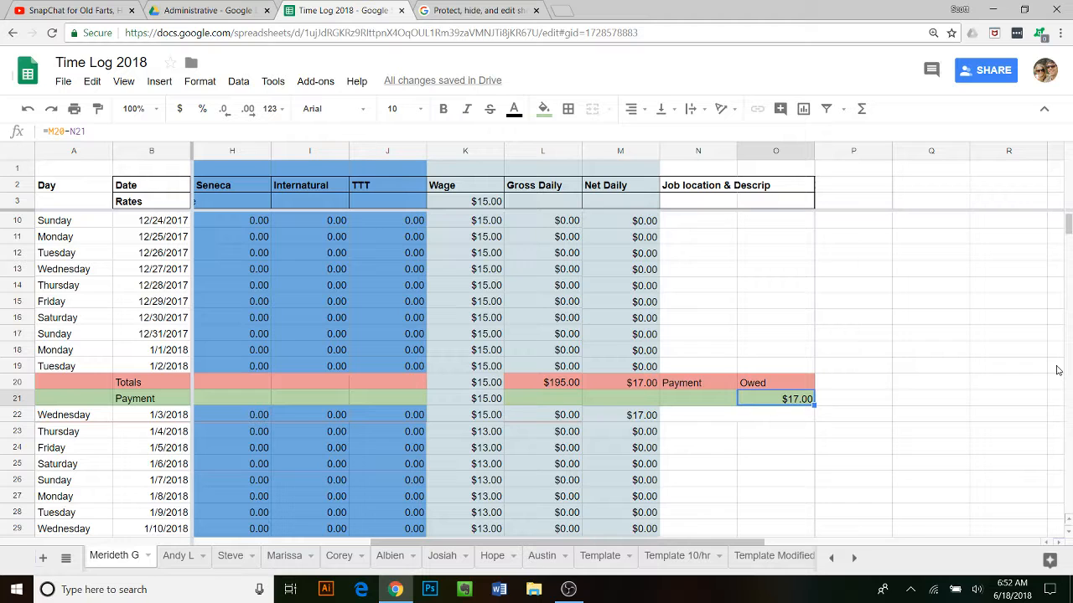
# - Return to the daily rows and examine the Net Daily formulas for 12/20/2017 and 12/21/2017, tracing the latter back to its hours
pyautogui.press('Up')
pyautogui.press('Up')
pyautogui.press('Up')
pyautogui.press('Up')
pyautogui.press('Up')
pyautogui.press('Up')
pyautogui.press('Up')
pyautogui.press('Up')
pyautogui.press('Up')
pyautogui.press('Up')
pyautogui.press('Up')
pyautogui.press('Up')
pyautogui.press('Up')
pyautogui.press('Up')
pyautogui.press('Up')
pyautogui.press('Up')
pyautogui.press('Up')
pyautogui.press('Up')
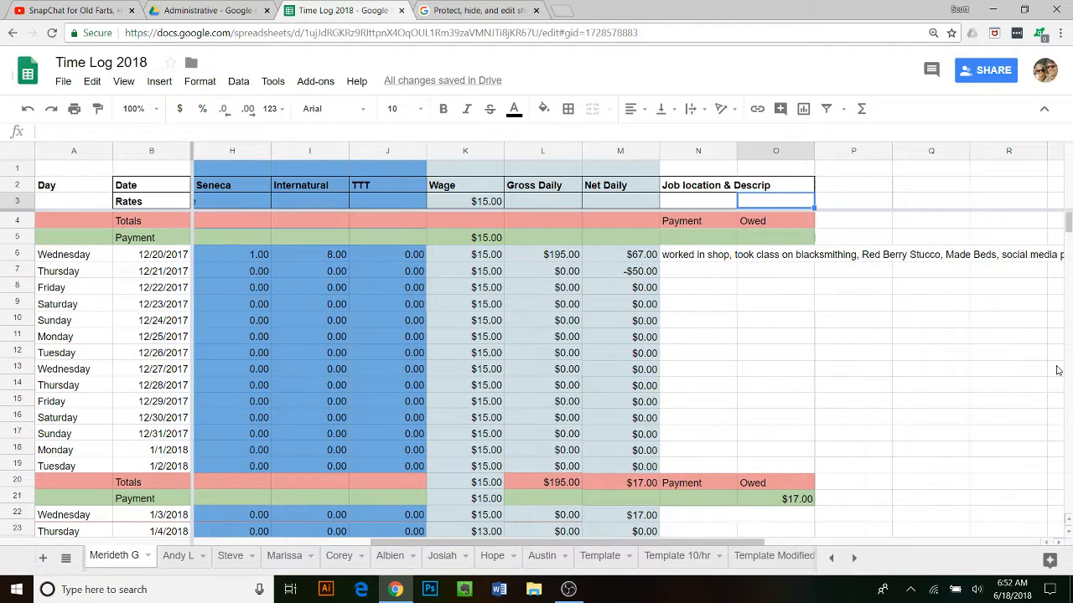
pyautogui.press('Down')
pyautogui.press('Down')
pyautogui.press('Down')
pyautogui.press('Down')
pyautogui.press('Left')
pyautogui.press('Left')
pyautogui.press('Up')
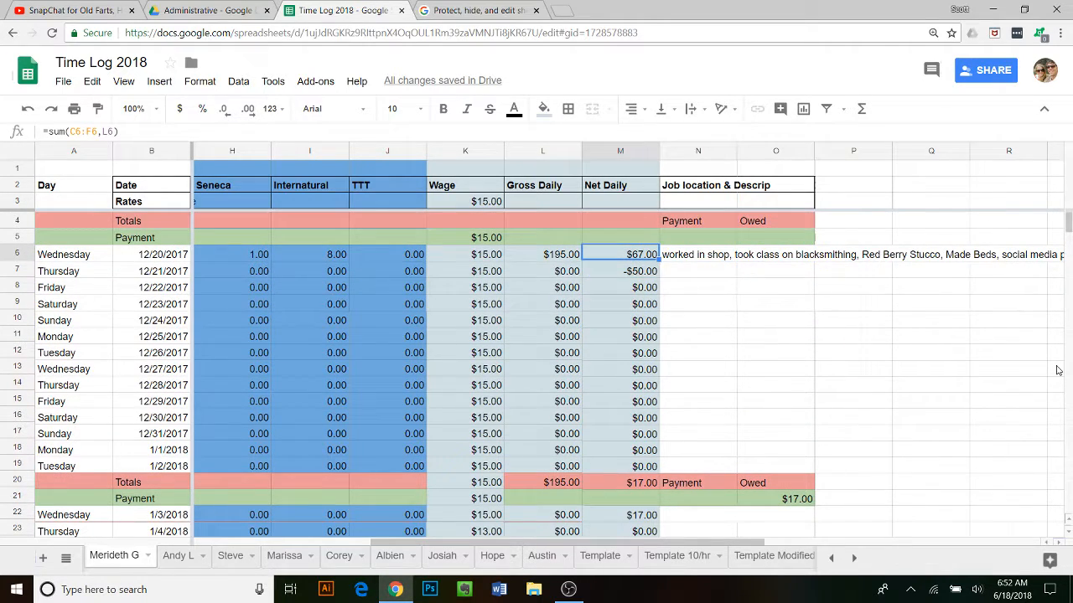
pyautogui.press('Down')
pyautogui.press('Left')
pyautogui.press('Left')
pyautogui.press('Left')
pyautogui.press('Left')
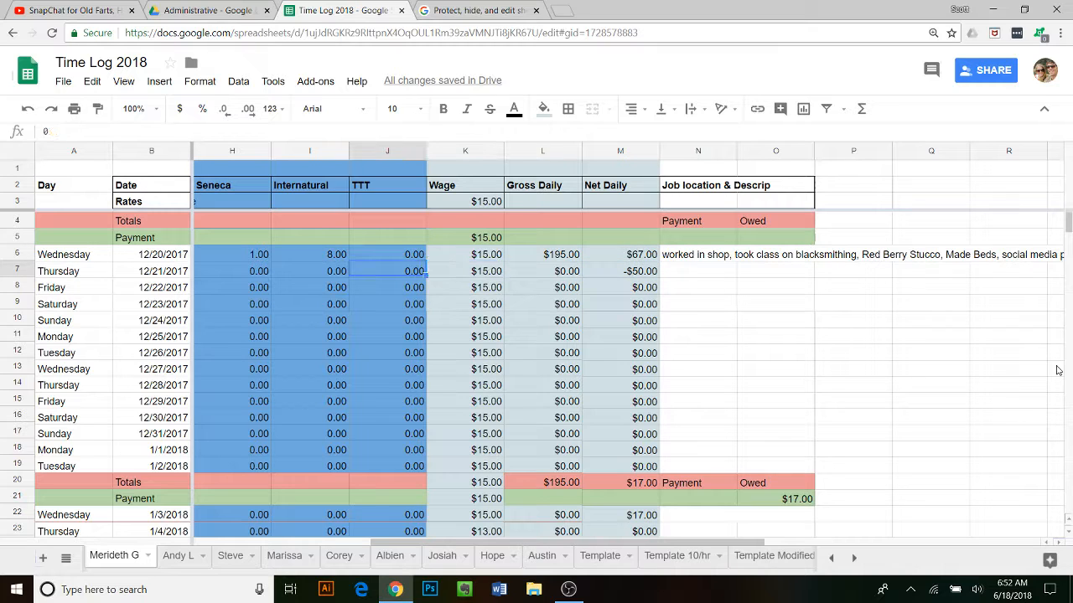
pyautogui.press('Right')
pyautogui.press('Right')
pyautogui.press('Right')
pyautogui.press('Right')
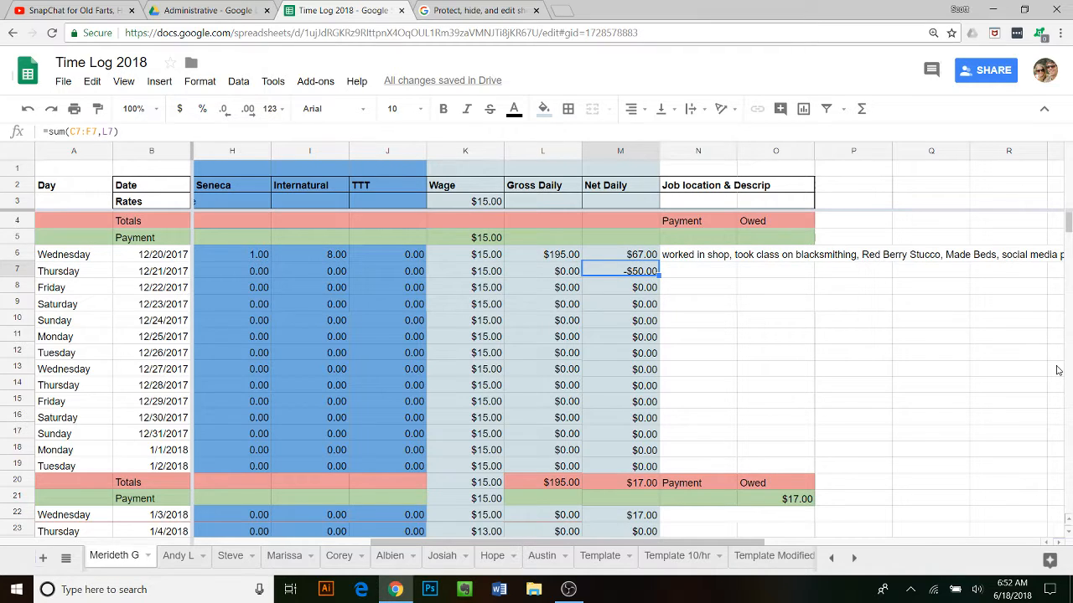
# - Compare the first two Net Daily amounts and review the Net Daily column down to the end of the pay period
pyautogui.press('Up')
pyautogui.press('Down')
pyautogui.press('Down')
pyautogui.press('Down')
pyautogui.press('Up')
pyautogui.press('Up')
pyautogui.press('Down')
pyautogui.press('Up')
pyautogui.press('Down')
pyautogui.press('Down')
pyautogui.press('Down')
pyautogui.press('Down')
pyautogui.press('Down')
pyautogui.press('Down')
pyautogui.press('Down')
pyautogui.press('Down')
pyautogui.press('Down')
pyautogui.press('Down')
pyautogui.press('Down')
# - Enter 17 as the Payment for the pay period ending 1/2/2018
pyautogui.press('Right')
pyautogui.press('Right')
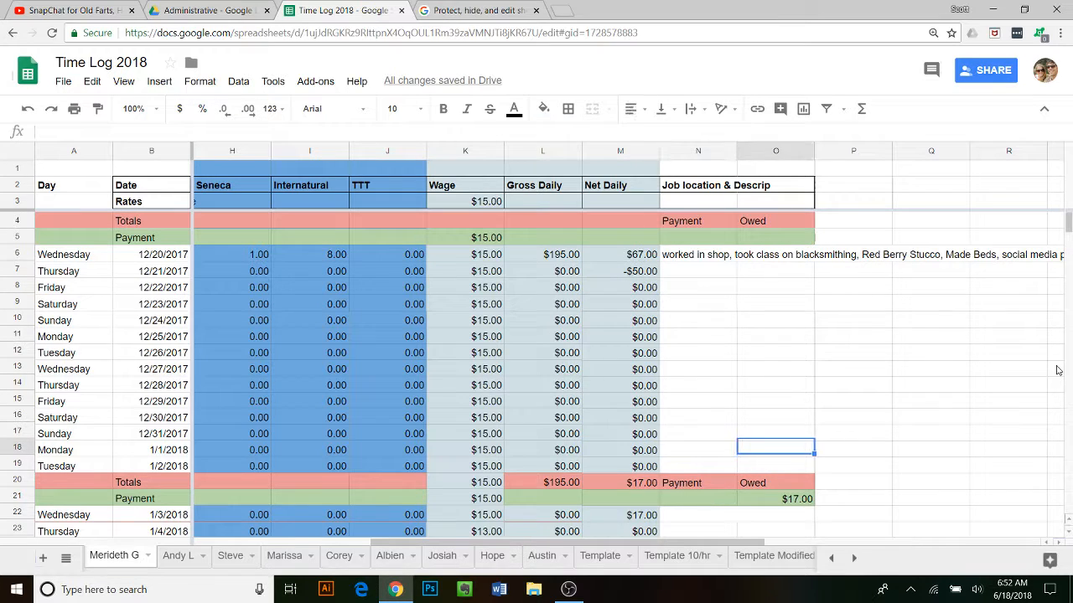
pyautogui.press('Down')
pyautogui.press('Left')
pyautogui.press('Down')
pyautogui.press('Down')
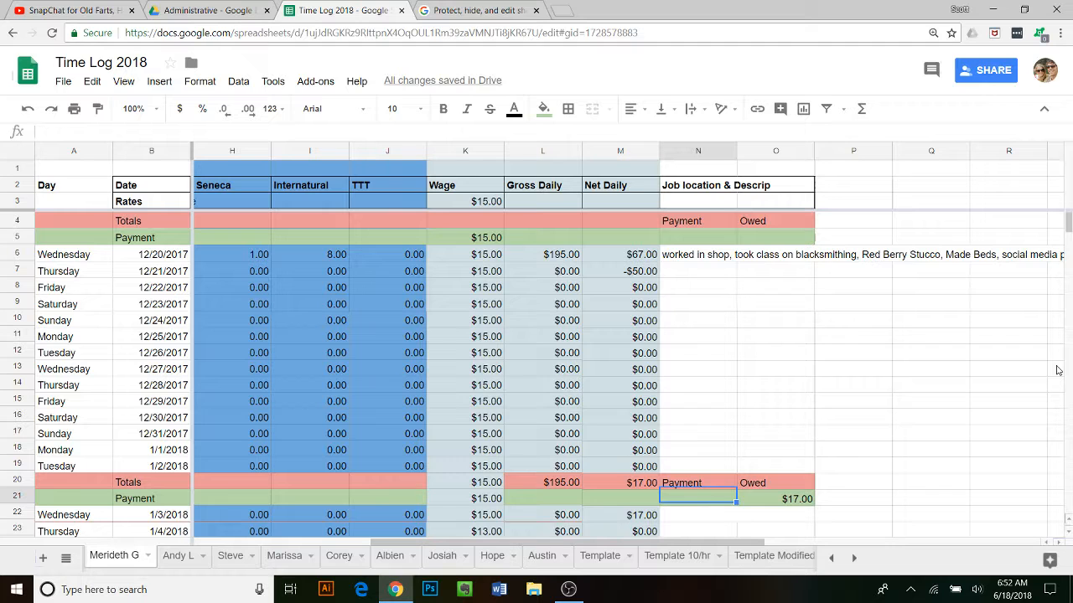
pyautogui.write('17')
pyautogui.press('Return')
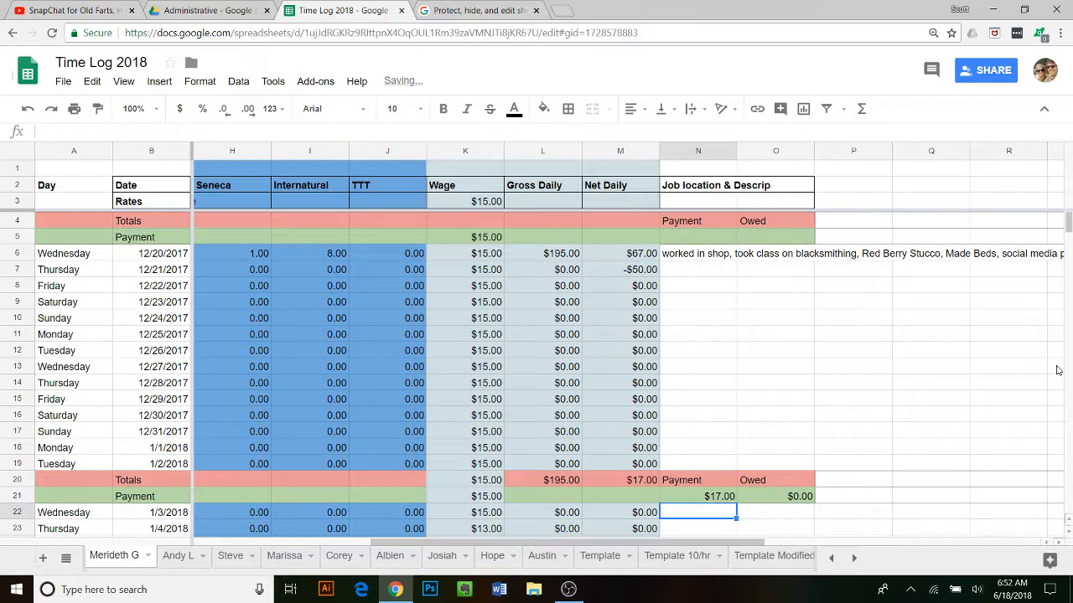
# - Examine the carried-over balance in the Other column and the Payment and Owed cells for the pay period ending 1/2/2018
pyautogui.press('Down')
pyautogui.press('Down')
pyautogui.press('Down')
pyautogui.press('Down')
pyautogui.press('Down')
pyautogui.press('Down')
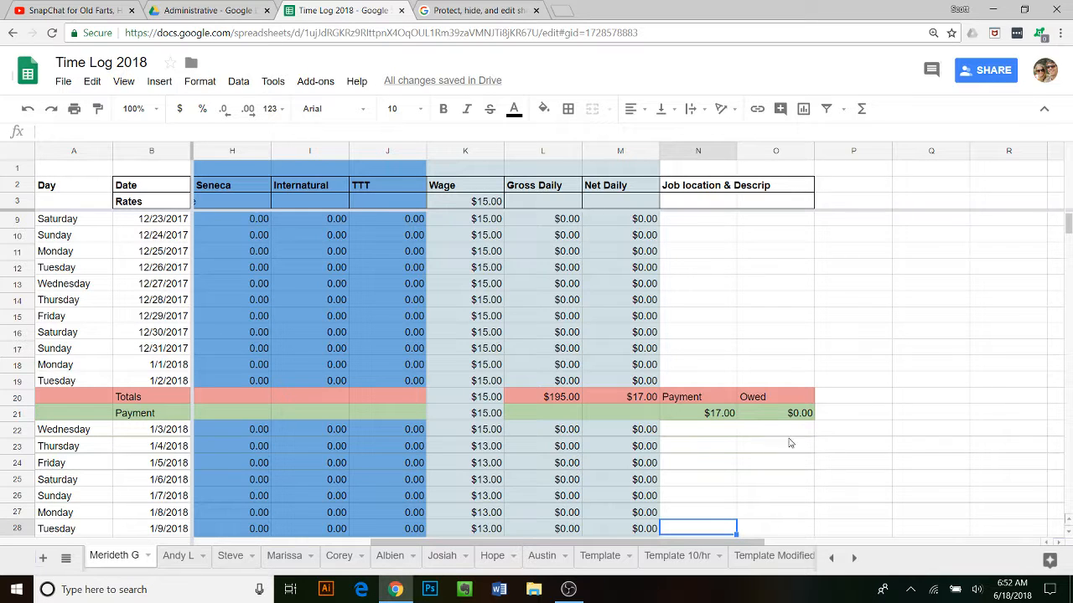
pyautogui.moveTo(701, 543); pyautogui.dragTo(609, 542)
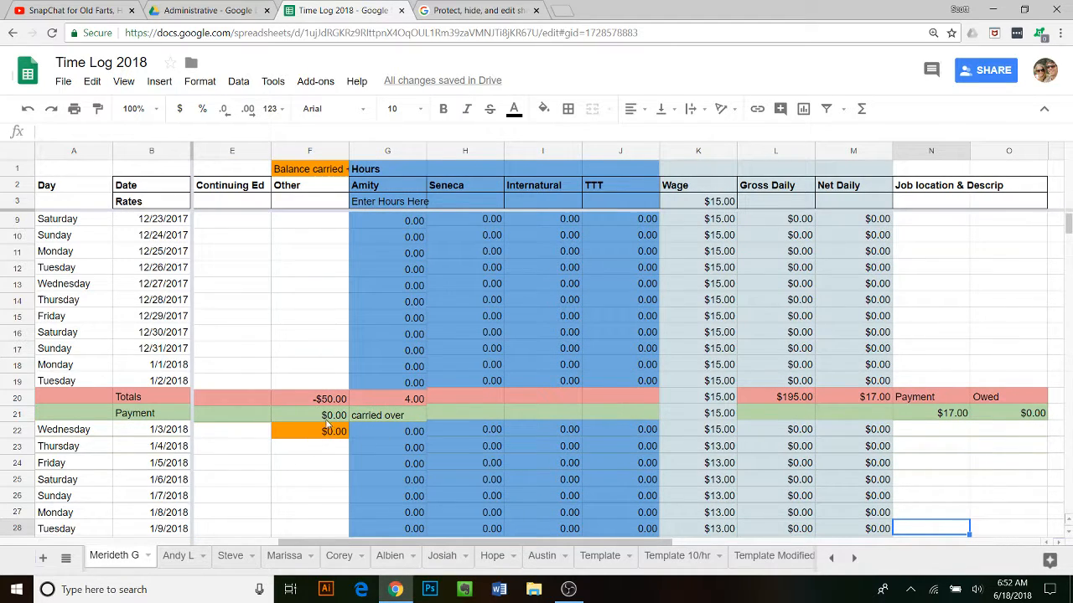
pyautogui.moveTo(629, 543); pyautogui.dragTo(680, 545)
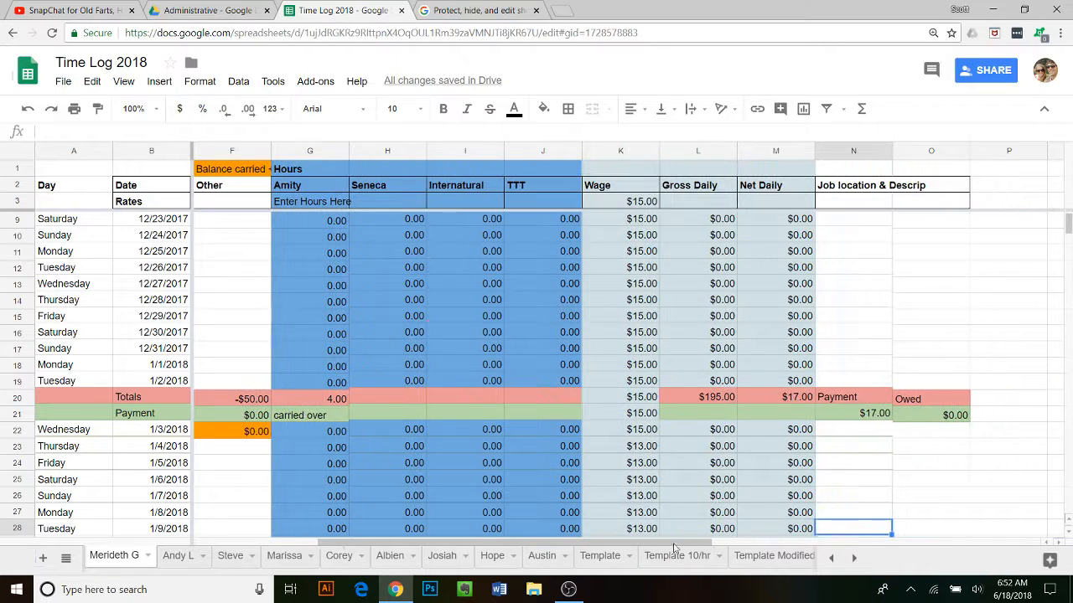
# - Delete the Payment entry for the pay period ending 1/2/2018
pyautogui.click(863, 414)
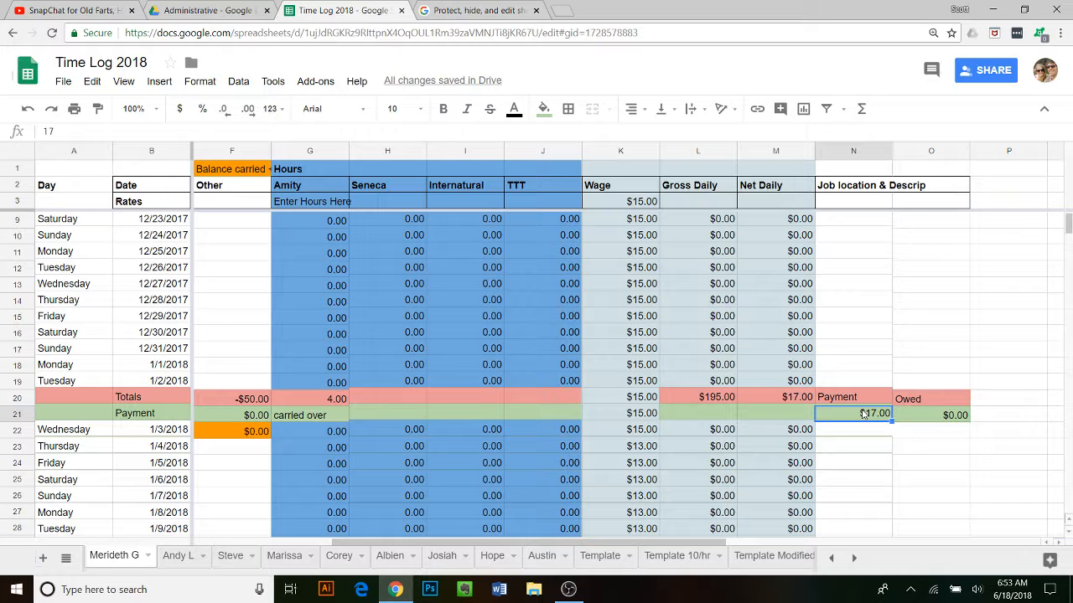
pyautogui.press('Delete')
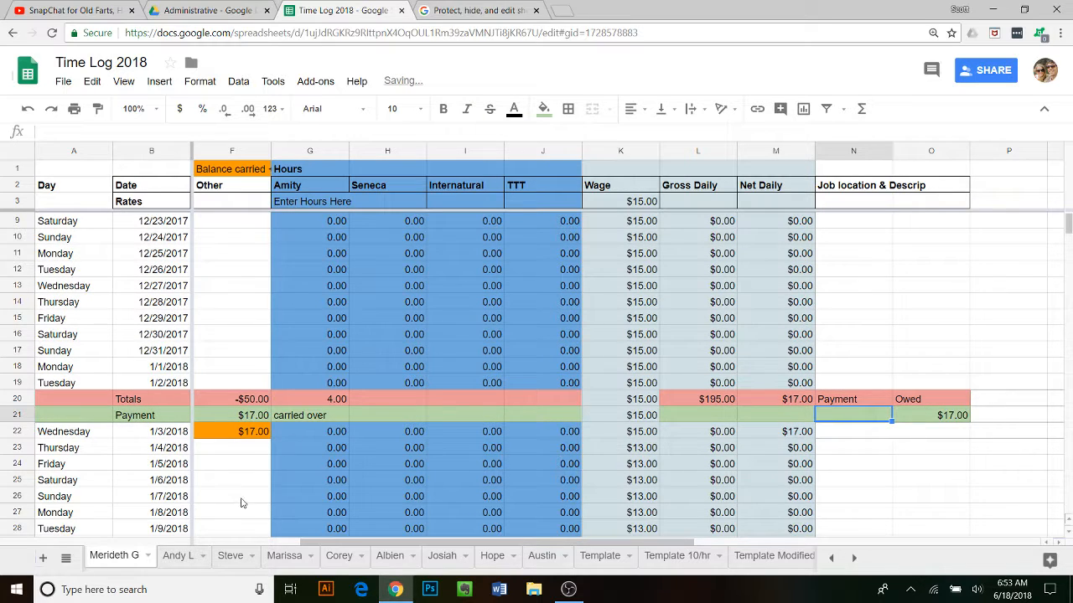
# - Set the Other charge for Thursday 12/21/2017 to -100
pyautogui.scroll(1, 727, 468)
pyautogui.scroll(1, 728, 468)
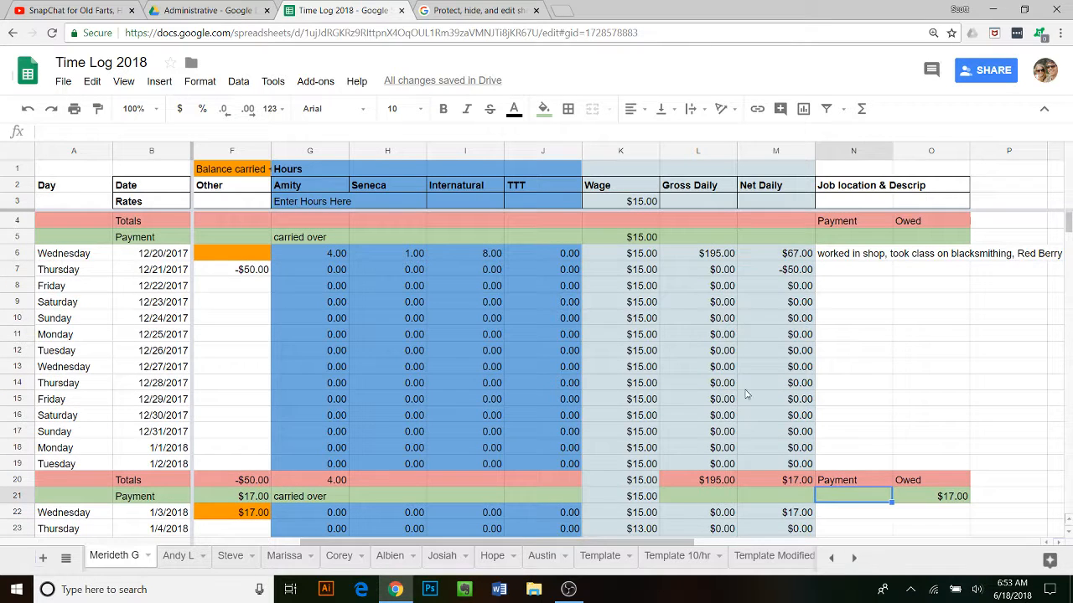
pyautogui.click(256, 271)
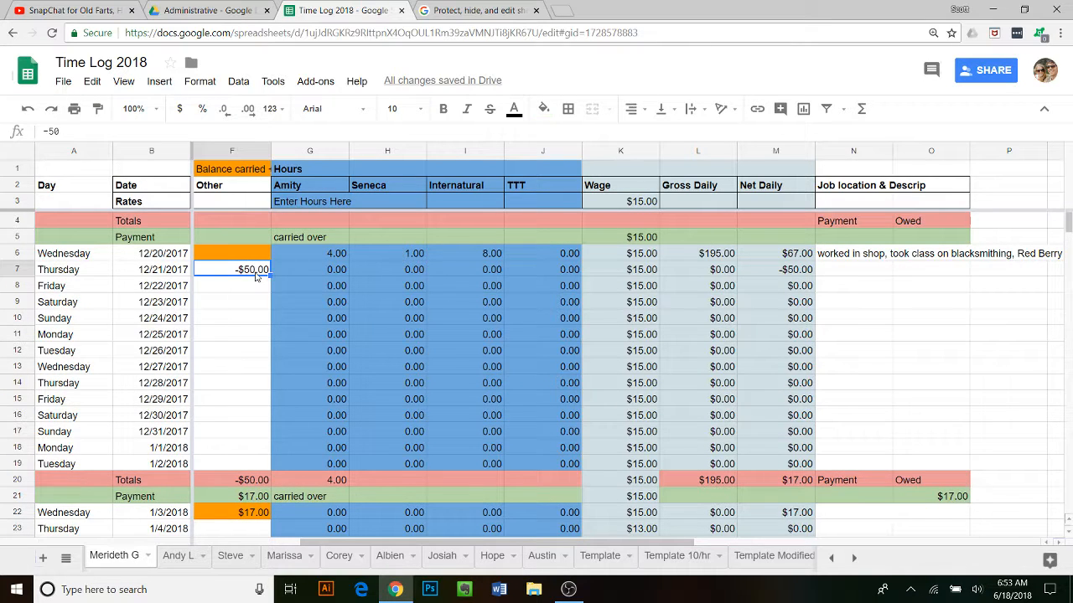
pyautogui.write('-100')
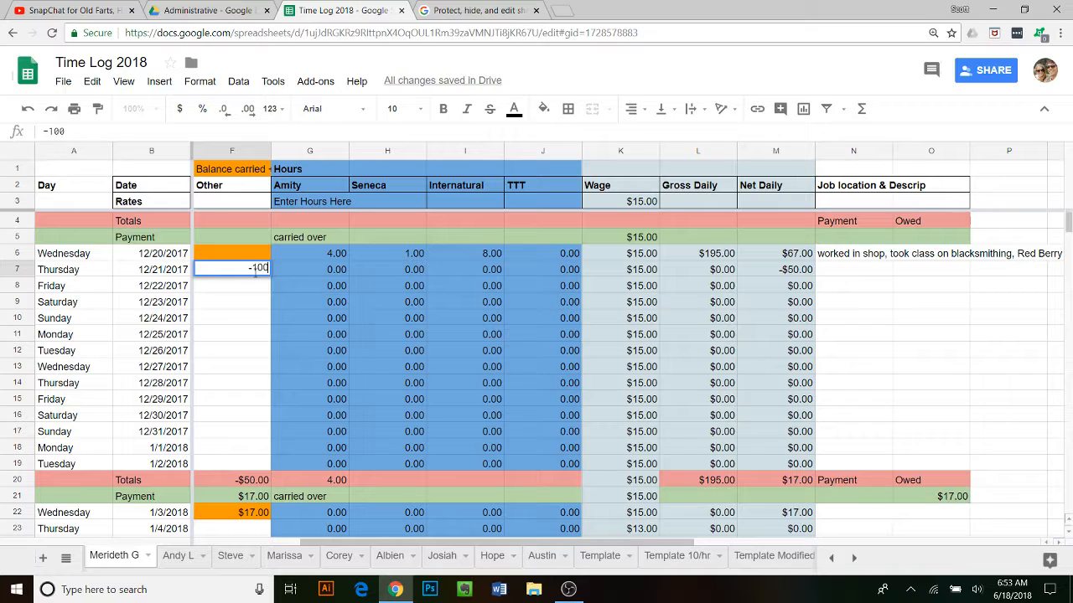
pyautogui.press('Return')
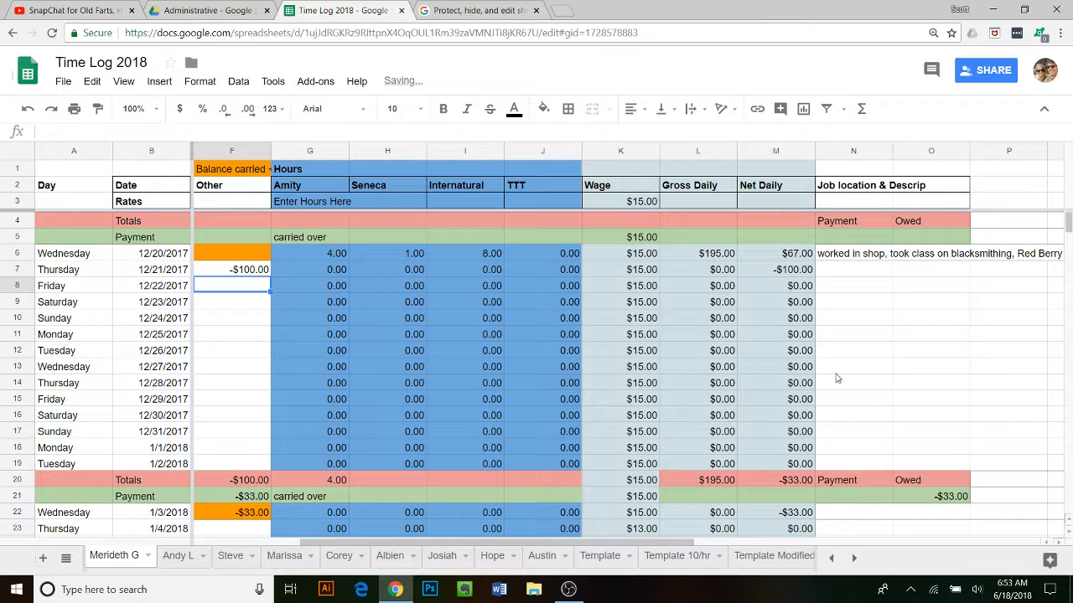
pyautogui.click(251, 273)
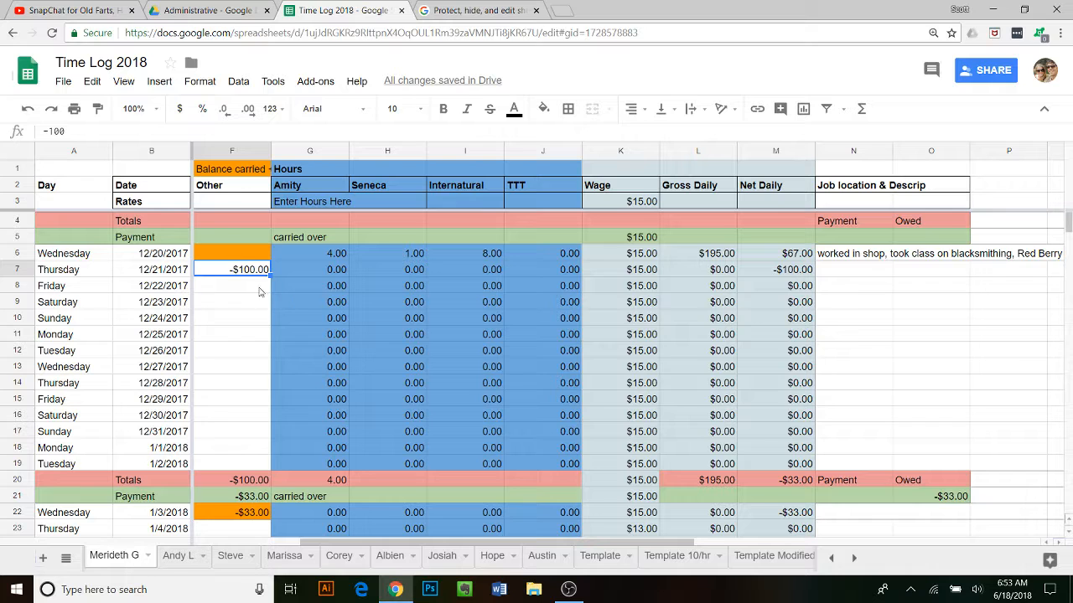
# - Delete the Other charge for Thursday 12/21/2017
pyautogui.scroll(-1, 647, 365)
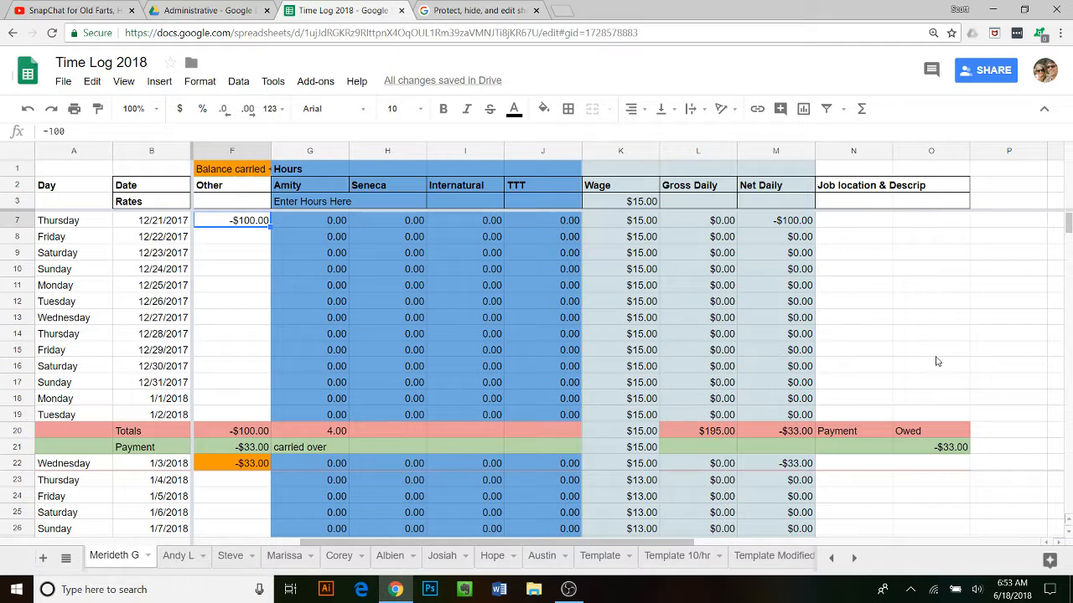
pyautogui.scroll(-1, 936, 361)
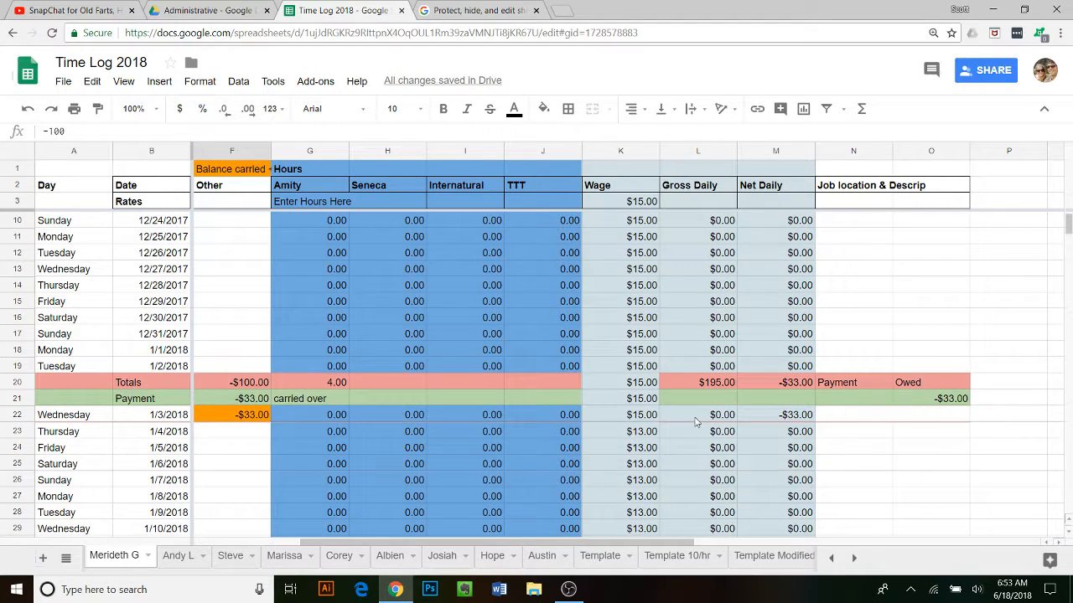
pyautogui.scroll(-1, 236, 425)
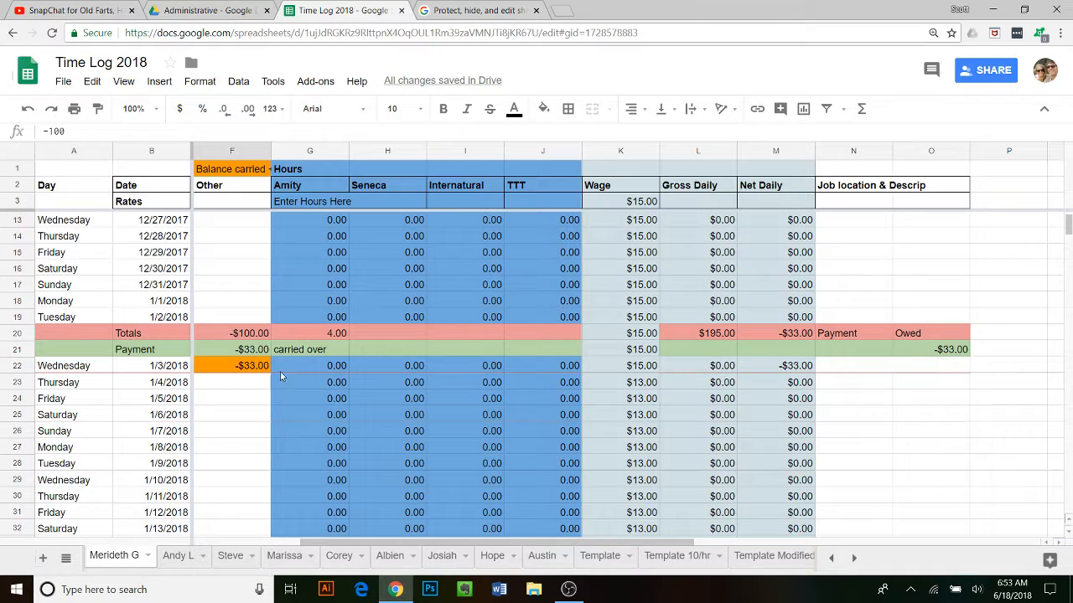
pyautogui.scroll(-5, 526, 427)
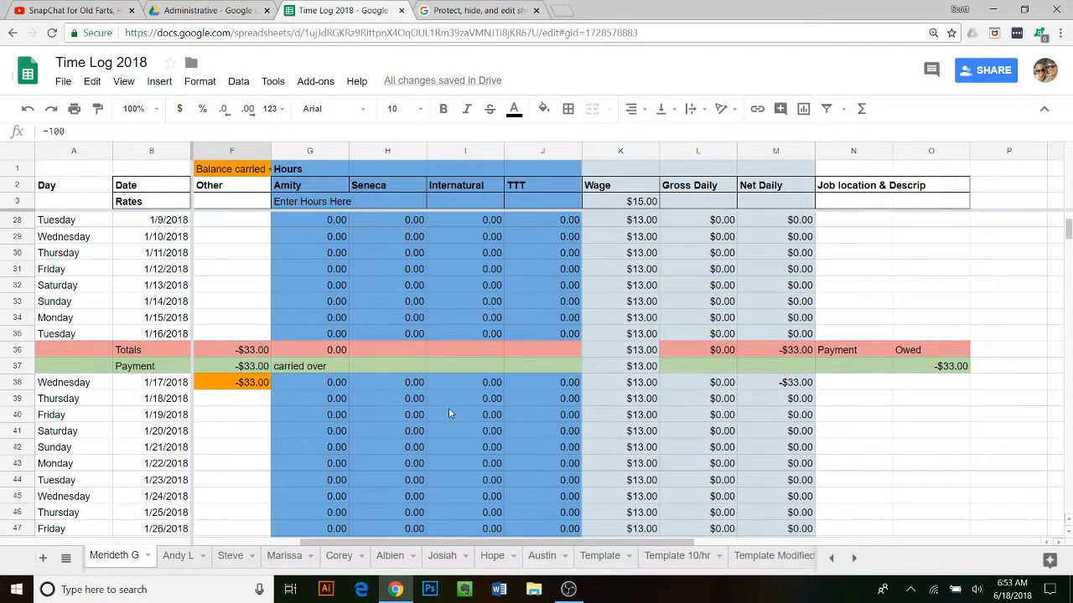
pyautogui.scroll(8, 448, 407)
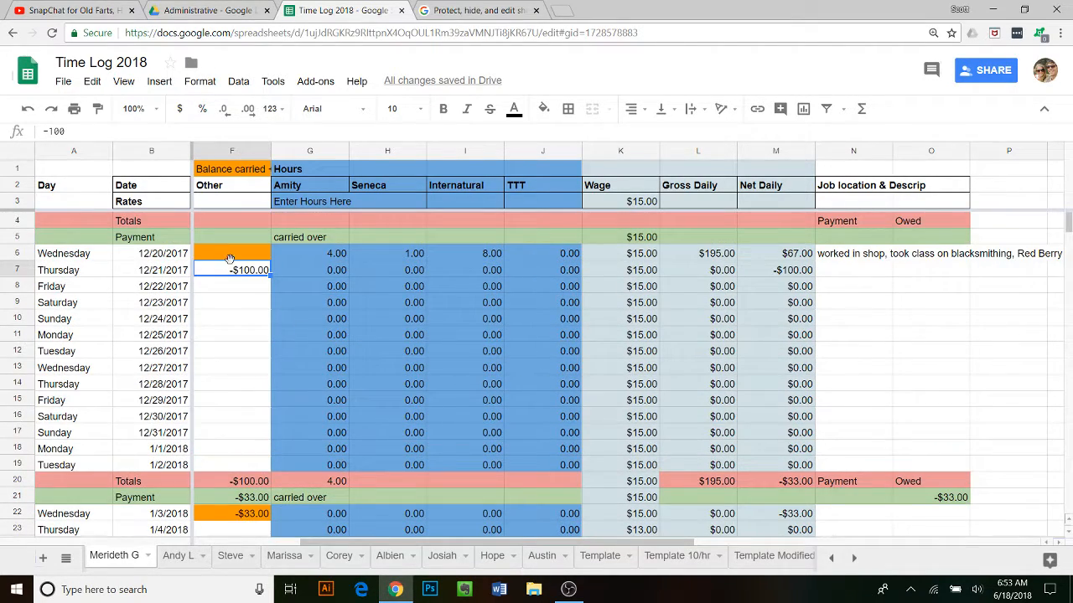
pyautogui.click(244, 291)
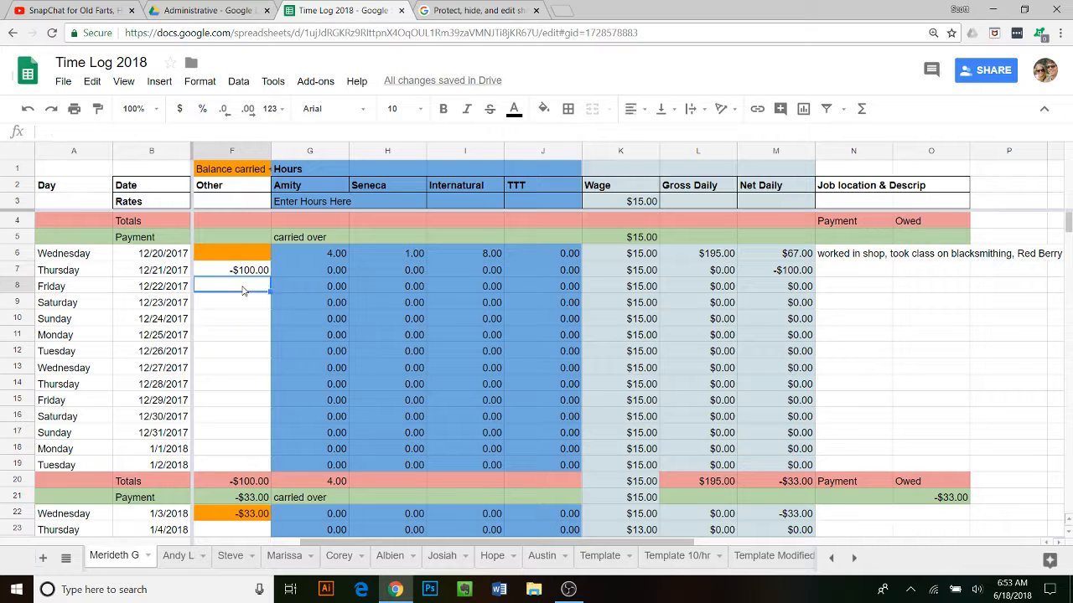
pyautogui.click(244, 273)
pyautogui.press('Delete')
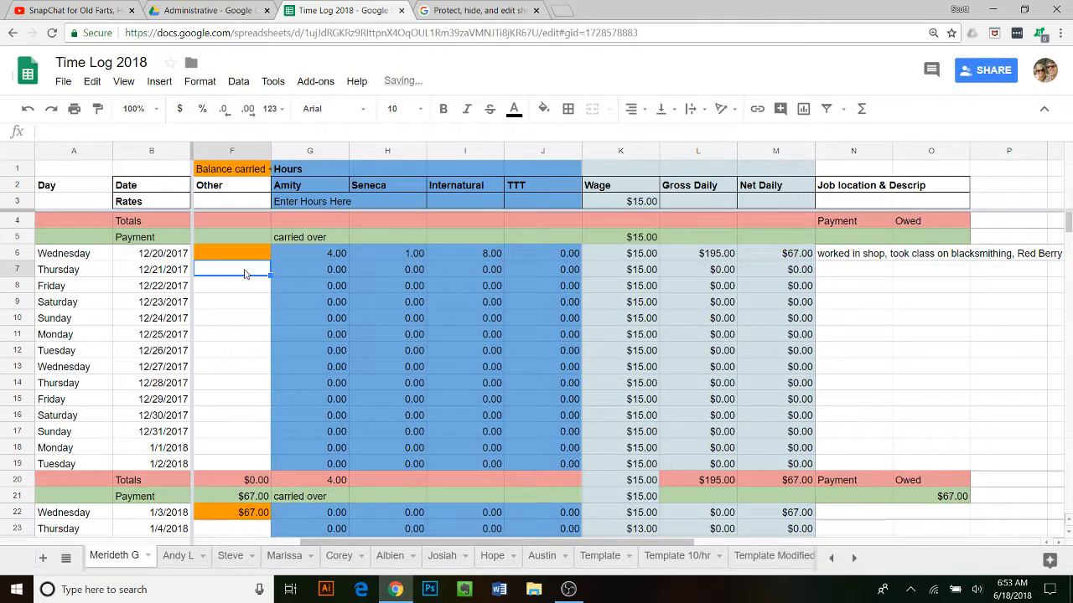
# - Clear the Shop Hourly, Classes Hourly and Continuing Ed charges for Wednesday 12/20/2017
pyautogui.press('Left')
pyautogui.press('Left')
pyautogui.press('Left')
pyautogui.press('Left')
pyautogui.press('Left')
pyautogui.press('Right')
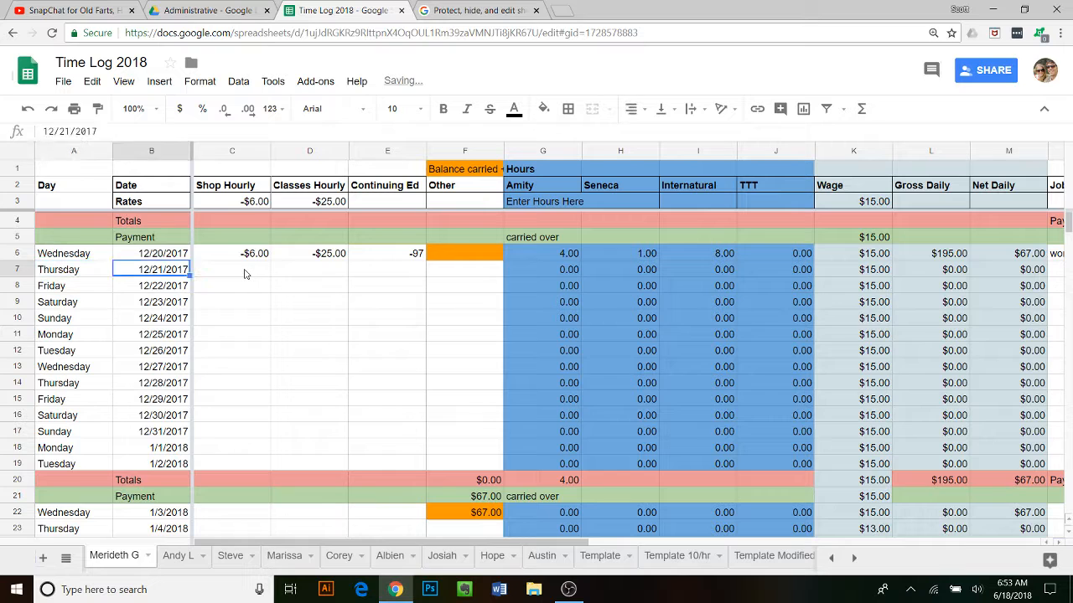
pyautogui.press('Right')
pyautogui.press('Up')
pyautogui.press('Delete')
pyautogui.press('Right')
pyautogui.press('Delete')
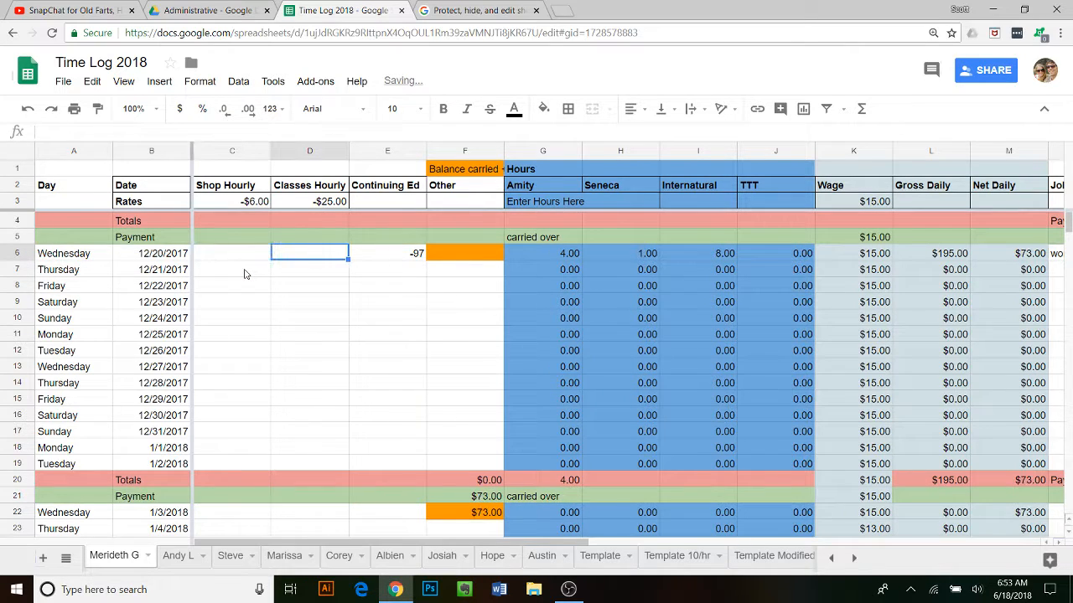
pyautogui.press('Right')
pyautogui.press('Delete')
# - Review the job description for Wednesday 12/20/2017 and the base rate at the head of the Wage column
pyautogui.press('Right')
pyautogui.press('Right')
pyautogui.press('Right')
pyautogui.press('Right')
pyautogui.press('Right')
pyautogui.press('Right')
pyautogui.press('Right')
pyautogui.press('Right')
pyautogui.press('Right')
pyautogui.press('Right')
pyautogui.press('Right')
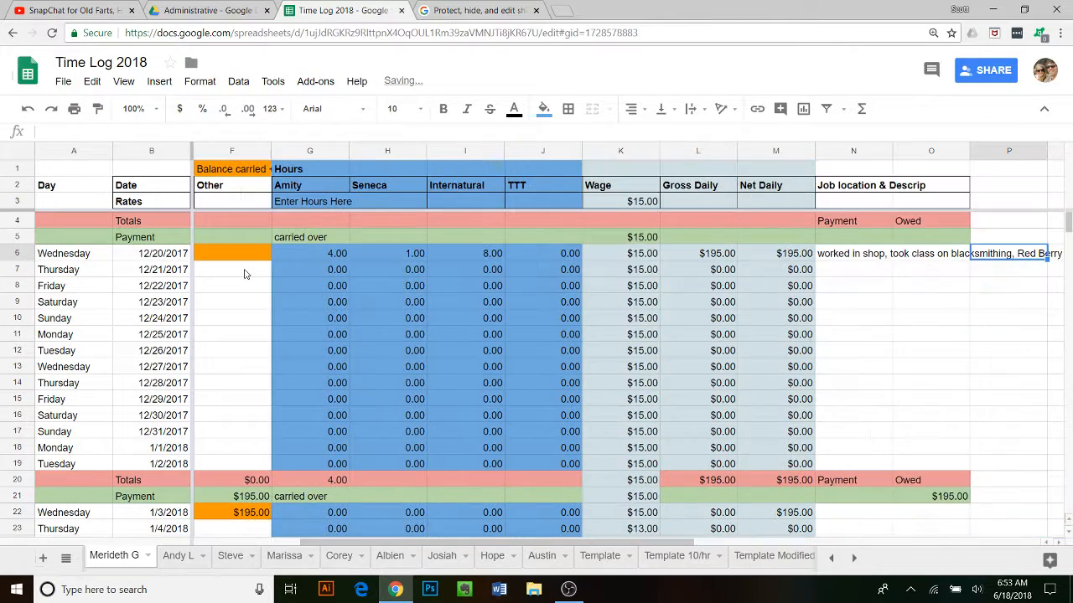
pyautogui.press('Left')
pyautogui.press('Left')
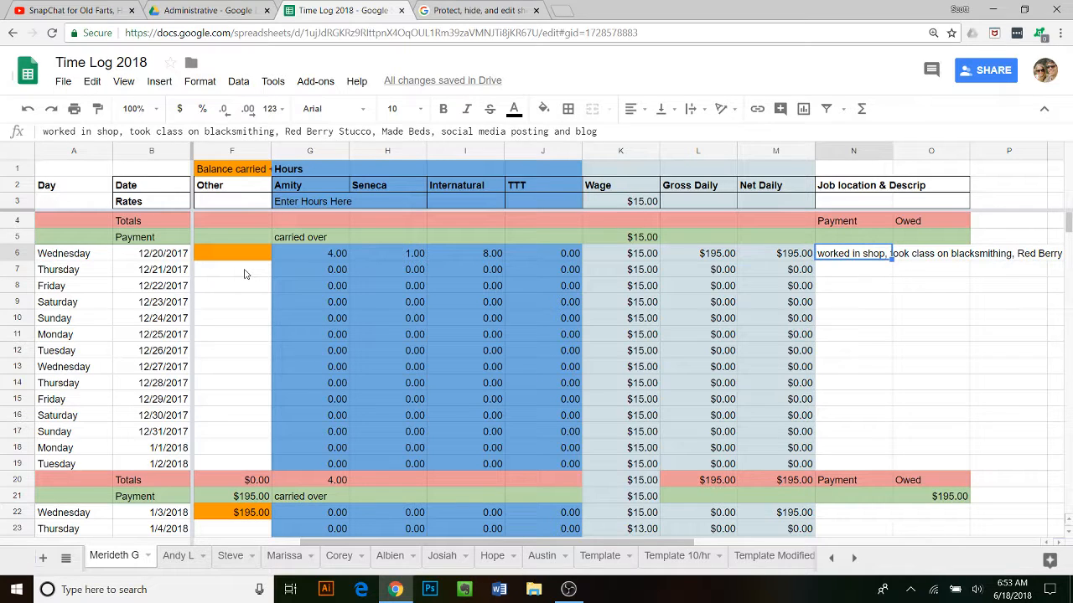
pyautogui.press('Left')
pyautogui.press('Left')
pyautogui.press('Left')
pyautogui.press('Up')
pyautogui.press('Up')
pyautogui.press('Up')
pyautogui.press('Up')
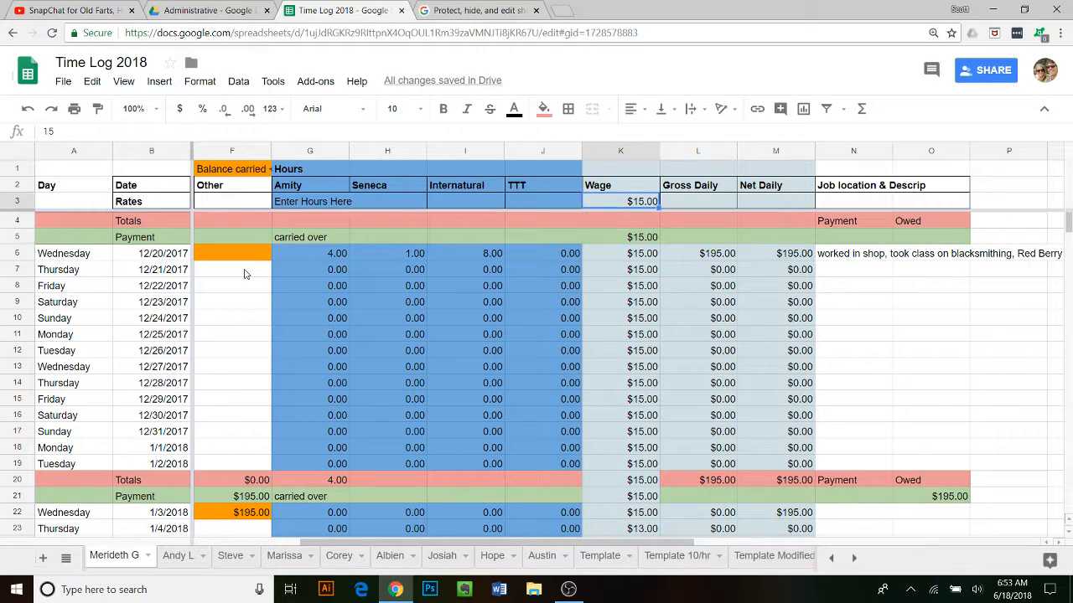
# - Examine the Wage column from the base rate through Saturday 1/13/2018 to see how the rate carries down
pyautogui.press('Down')
pyautogui.press('Down')
pyautogui.press('Down')
pyautogui.press('Down')
pyautogui.press('Down')
pyautogui.press('Down')
pyautogui.press('Down')
pyautogui.press('Down')
pyautogui.press('Down')
pyautogui.press('Down')
pyautogui.press('Down')
pyautogui.press('Down')
pyautogui.press('Down')
pyautogui.press('Down')
pyautogui.press('Down')
pyautogui.press('Down')
pyautogui.press('Down')
pyautogui.press('Down')
pyautogui.press('Down')
pyautogui.press('Down')
pyautogui.press('Down')
pyautogui.press('Down')
pyautogui.press('Down')
pyautogui.press('Down')
pyautogui.press('Down')
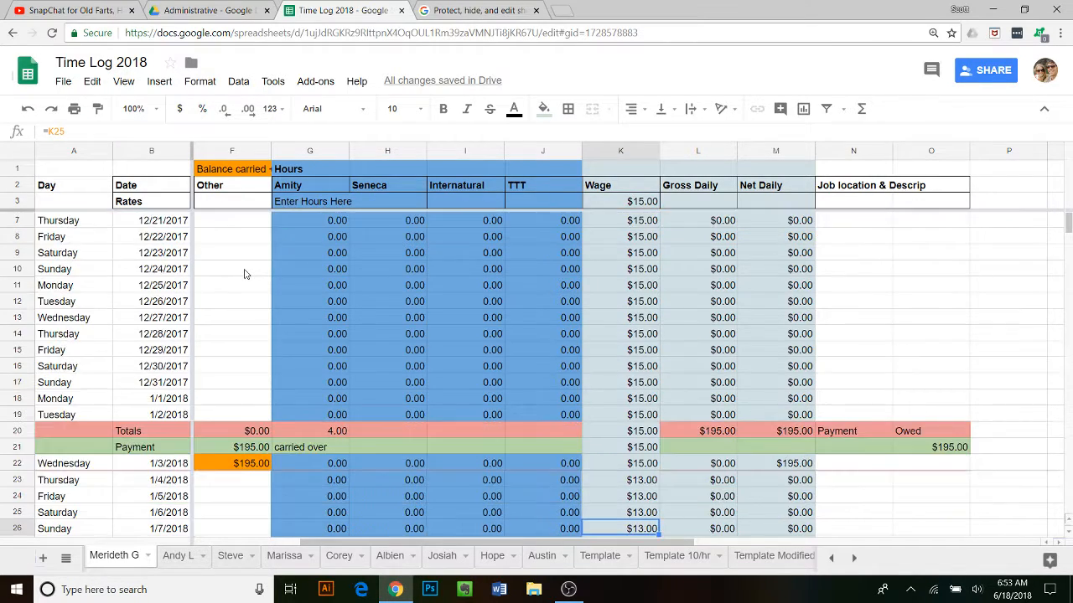
pyautogui.press('Down')
pyautogui.press('Down')
pyautogui.press('Down')
pyautogui.press('Down')
pyautogui.press('Down')
pyautogui.press('Down')
pyautogui.press('Down')
pyautogui.press('Down')
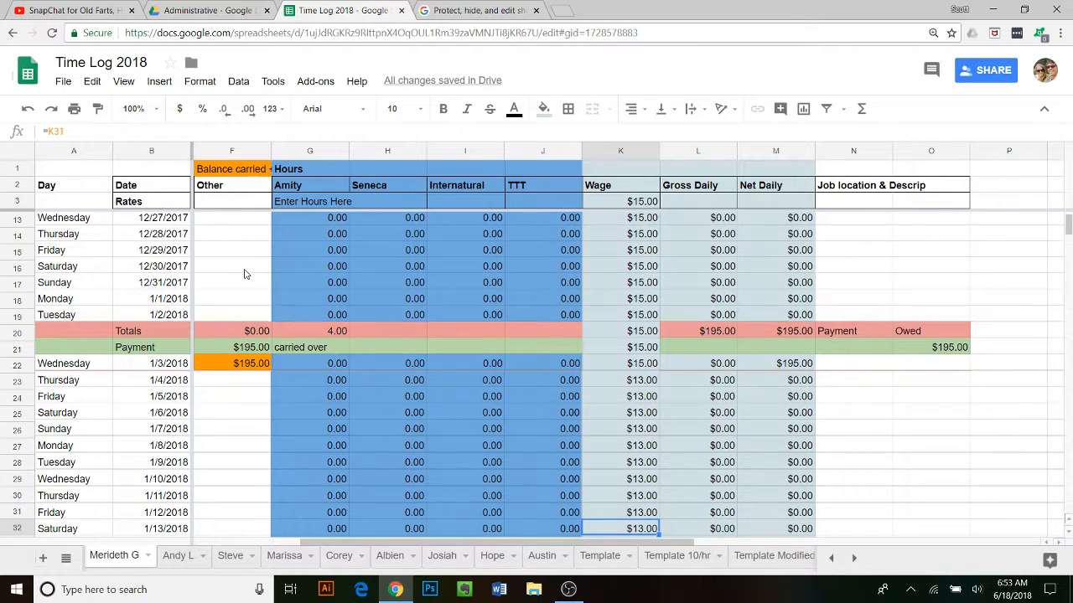
# - Set the Wage for Thursday 1/4/2018 to 16
pyautogui.press('Up')
pyautogui.press('Up')
pyautogui.press('Up')
pyautogui.press('Up')
pyautogui.press('Up')
pyautogui.press('Up')
pyautogui.press('Up')
pyautogui.press('Up')
pyautogui.press('Up')
pyautogui.press('Up')
pyautogui.press('Up')
pyautogui.press('Up')
pyautogui.press('Up')
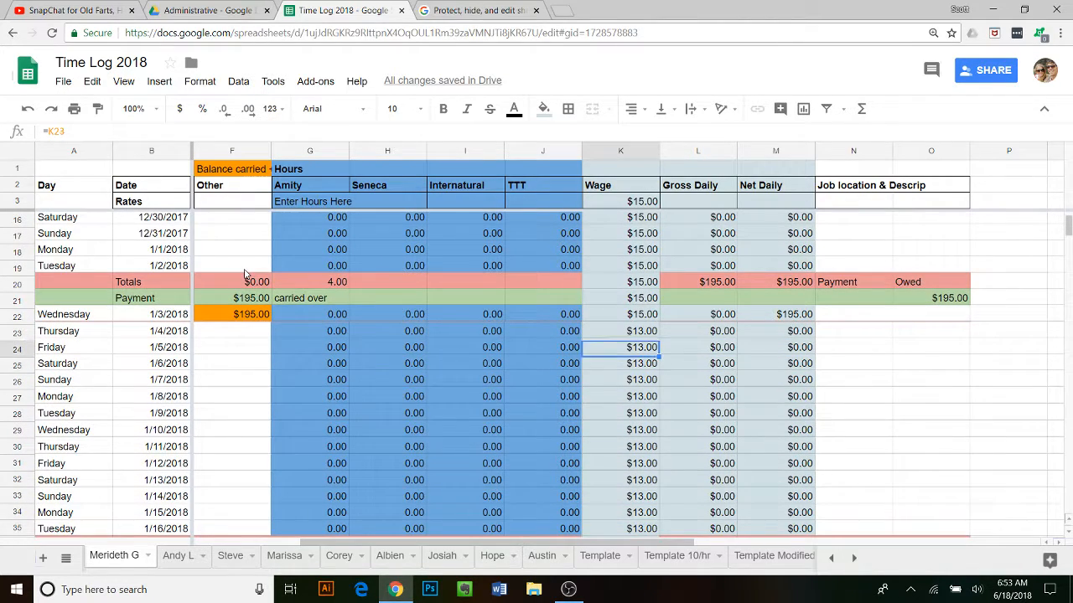
pyautogui.press('Down')
pyautogui.press('Up')
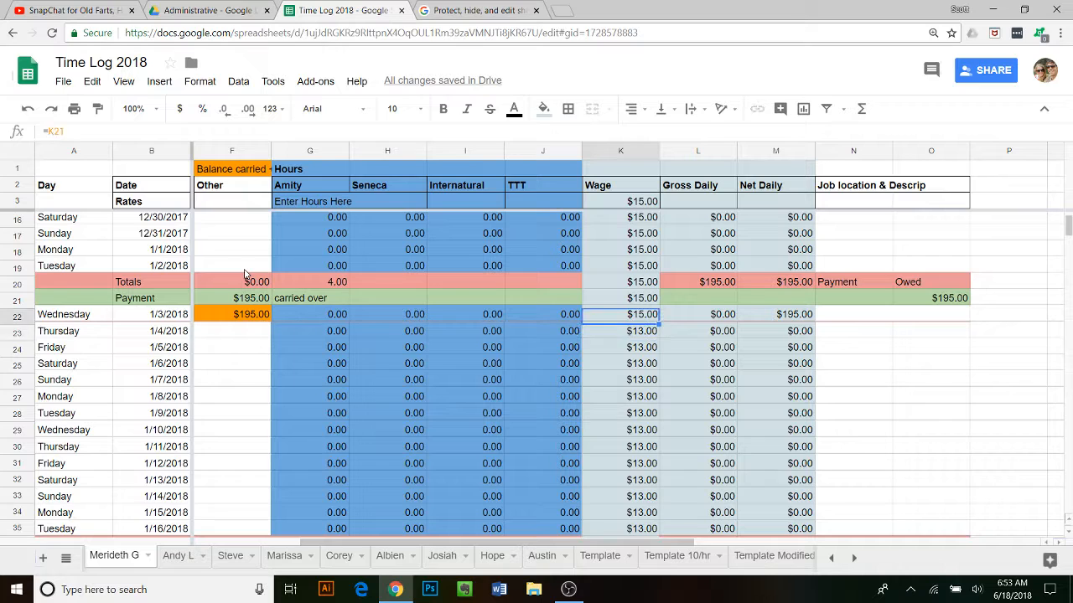
pyautogui.press('Down')
pyautogui.press('Up')
pyautogui.press('Down')
pyautogui.press('Up')
pyautogui.press('Down')
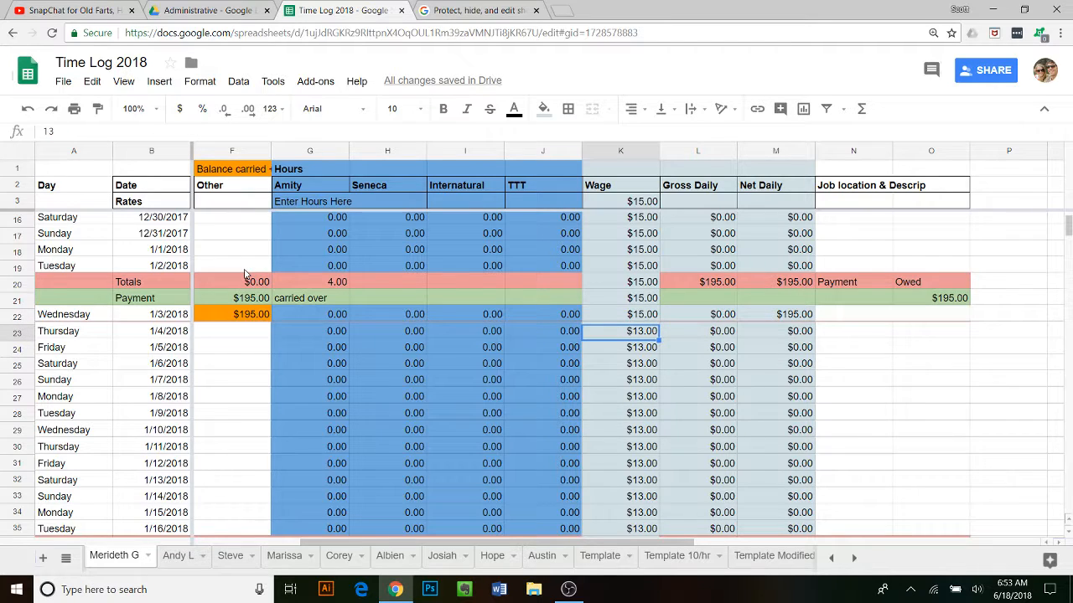
pyautogui.write('16')
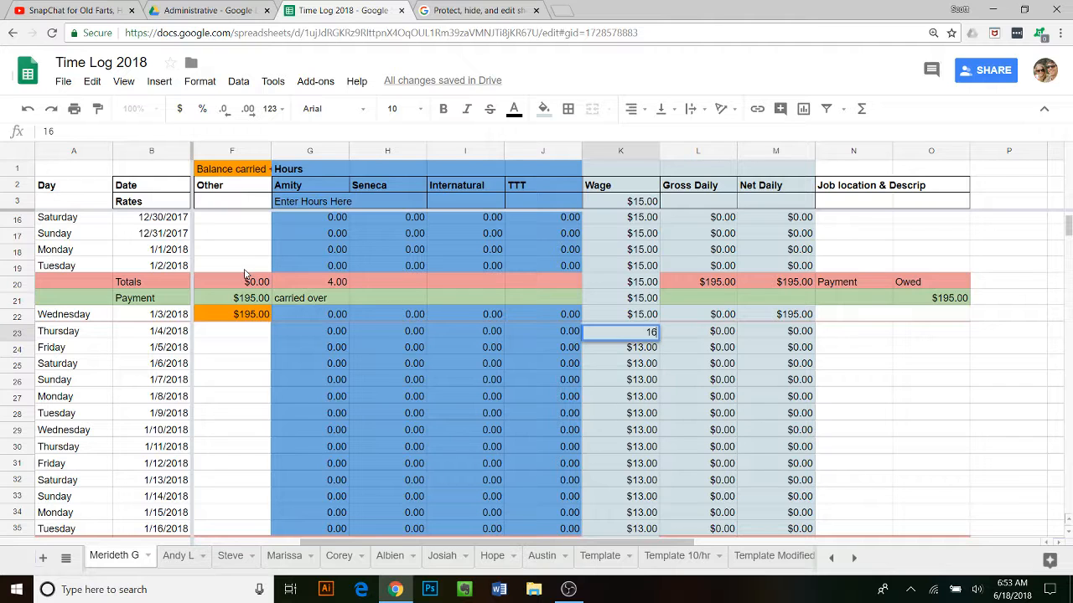
pyautogui.press('Return')
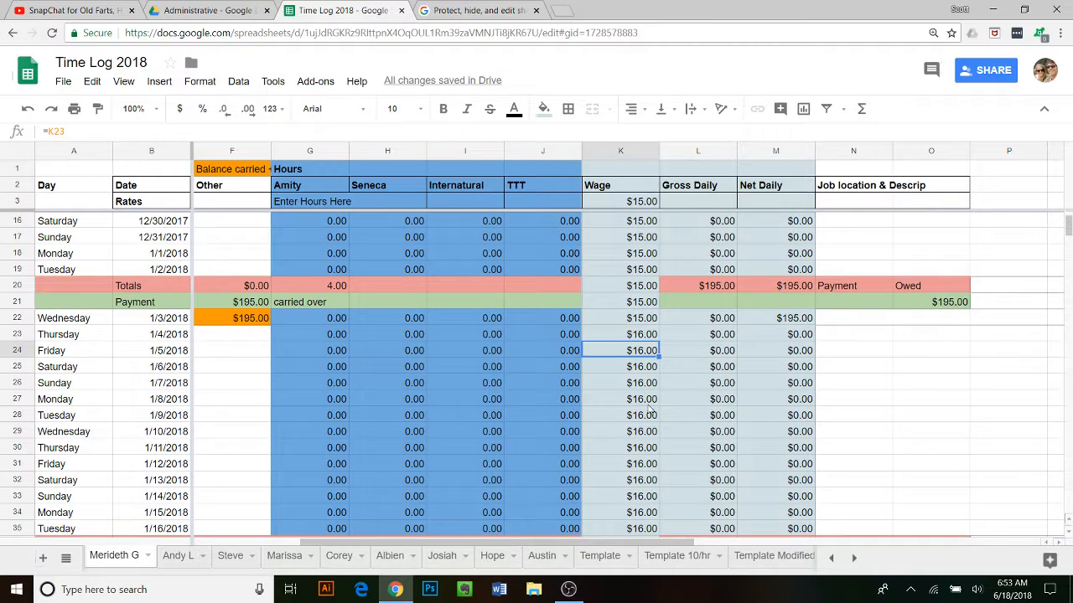
pyautogui.scroll(4, 645, 468)
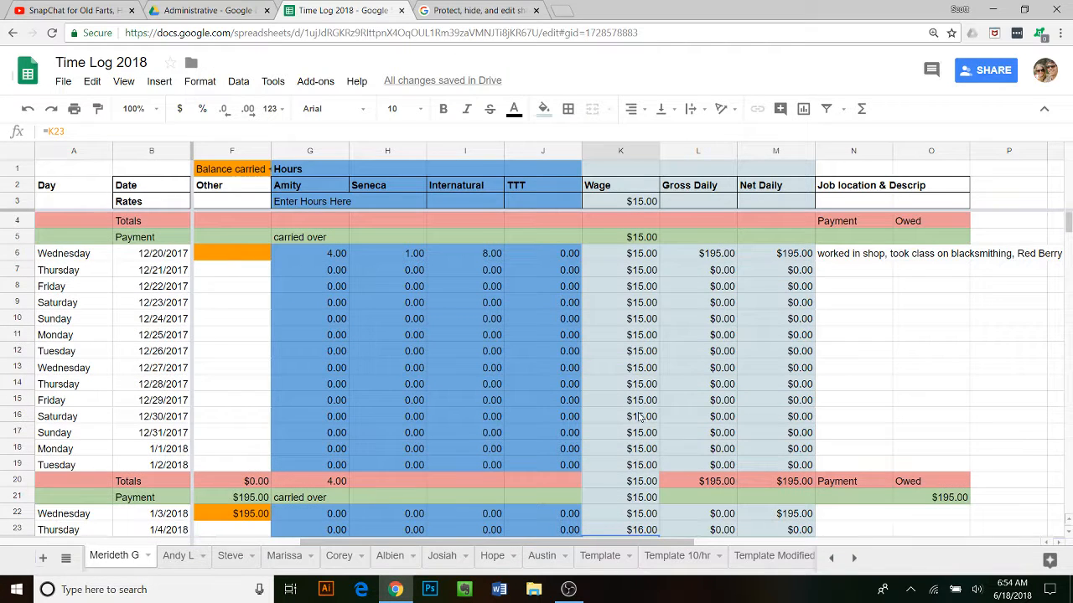